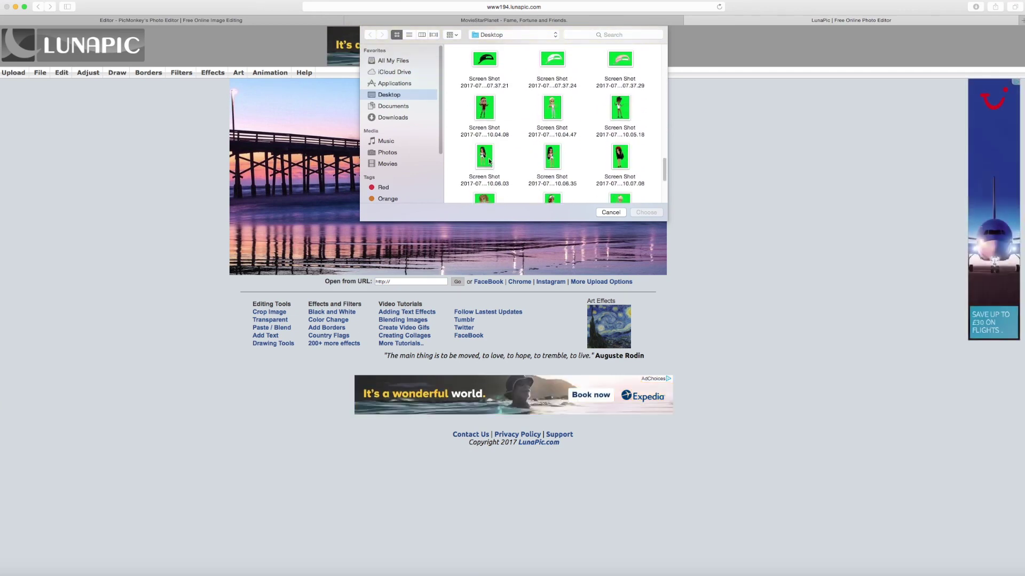
Upload the screenshot of the panda-top character, make its green background transparent, and save the result to the desktop.
left_click(646, 212)
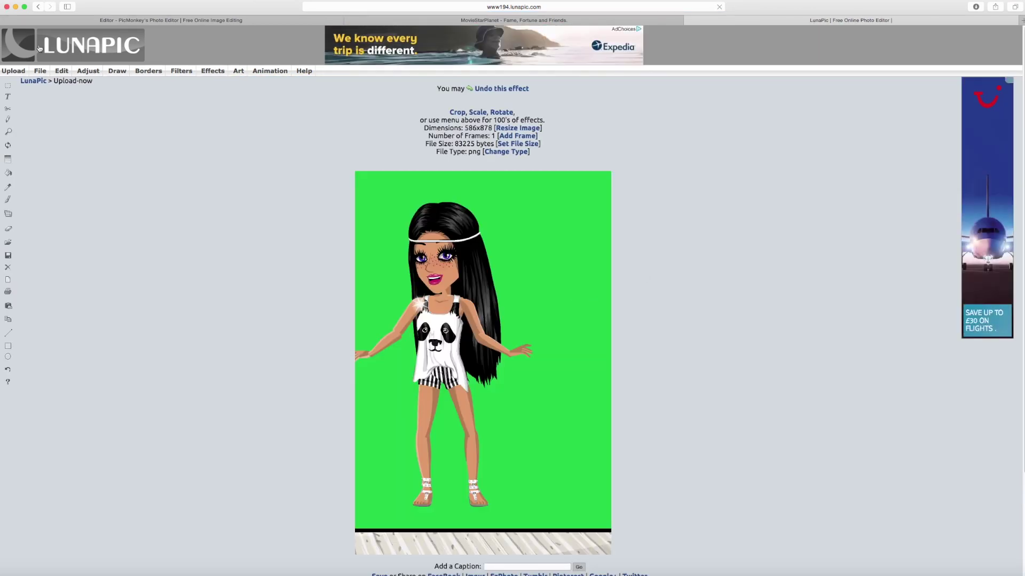
left_click(546, 191)
left_click_drag(540, 242, 747, 98)
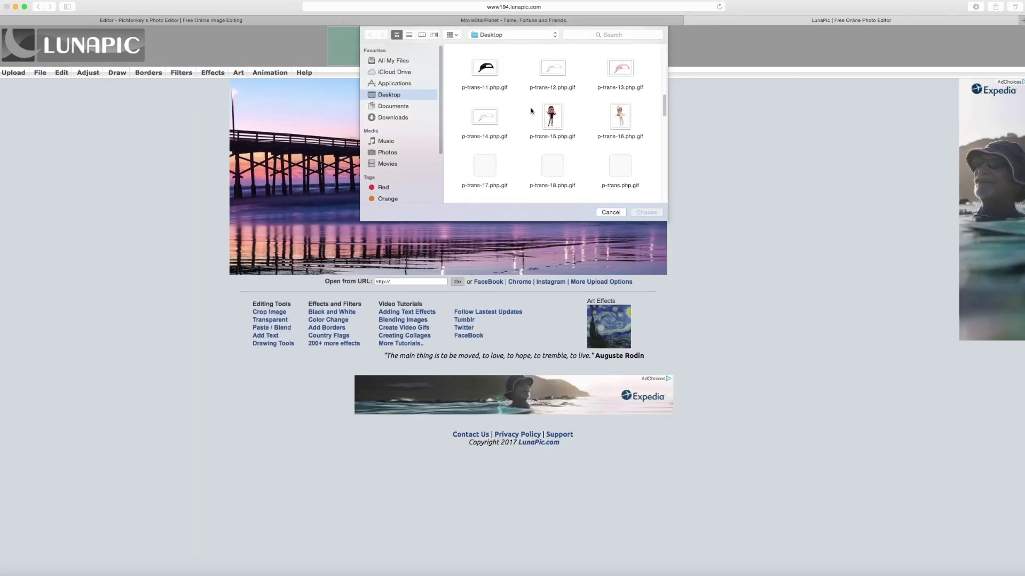
Remove the green background from the red-cap, black-haired character's screenshot at transparency threshold 21 and save the result to the desktop.
scroll(530, 110, "down", 10)
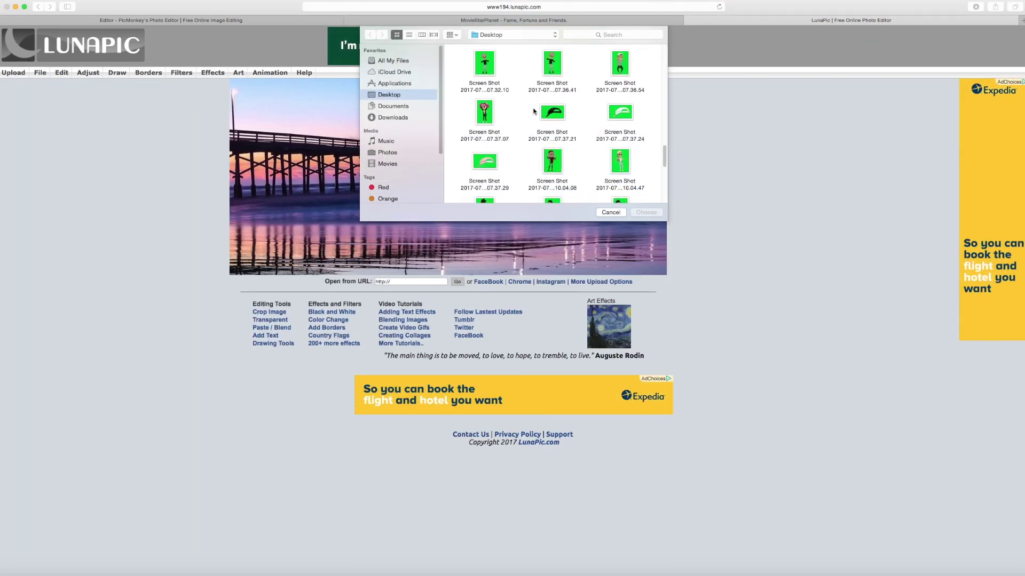
left_click(645, 212)
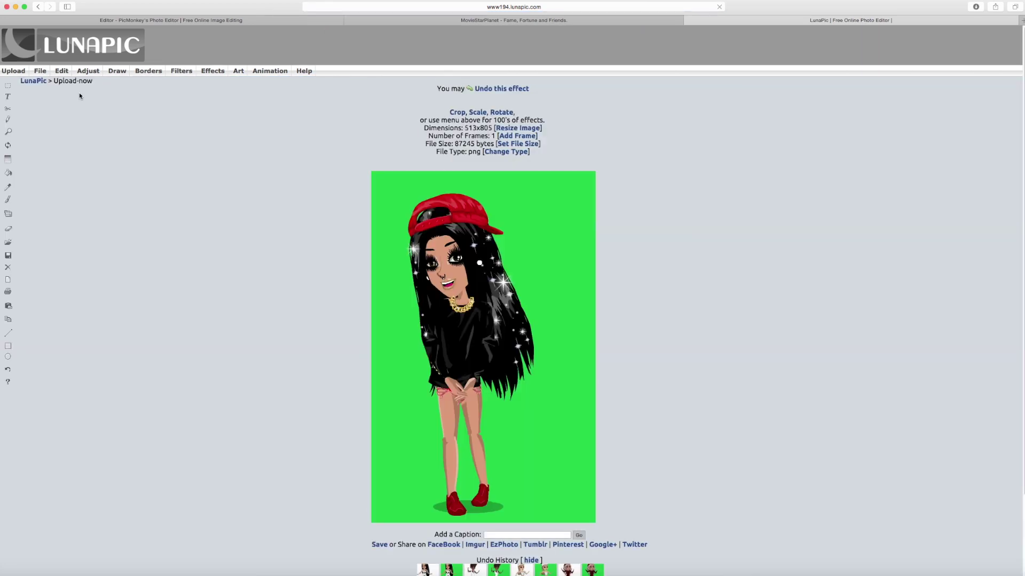
mouse_move(62, 71)
left_click(133, 236)
left_click(396, 121)
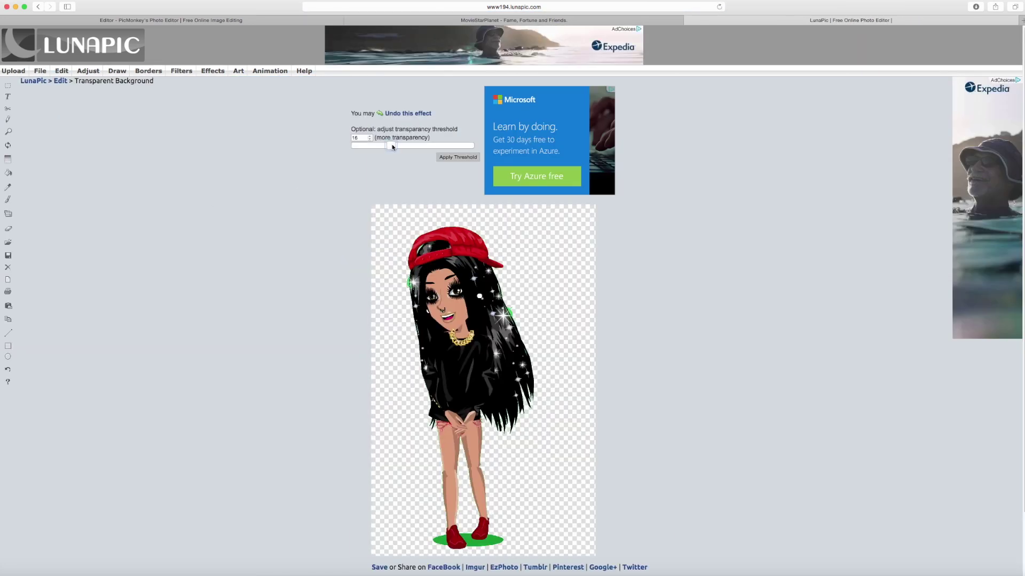
left_click_drag(586, 352, 1022, 443)
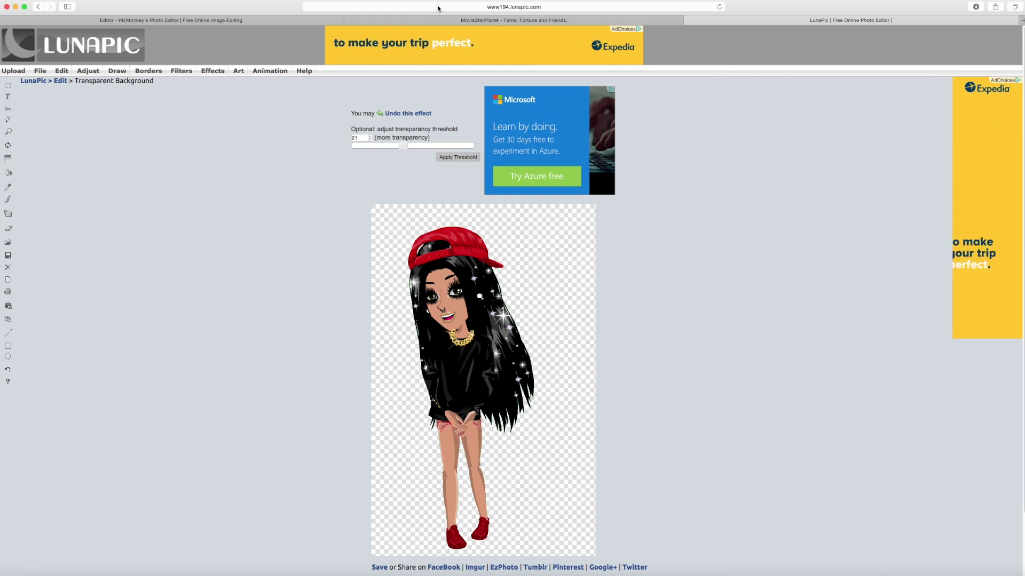
Upload the screenshot of the character with brown ponytails and make its green background transparent with a threshold of 23.
left_click(14, 71)
left_click(612, 201)
scroll(523, 148, "down", 5)
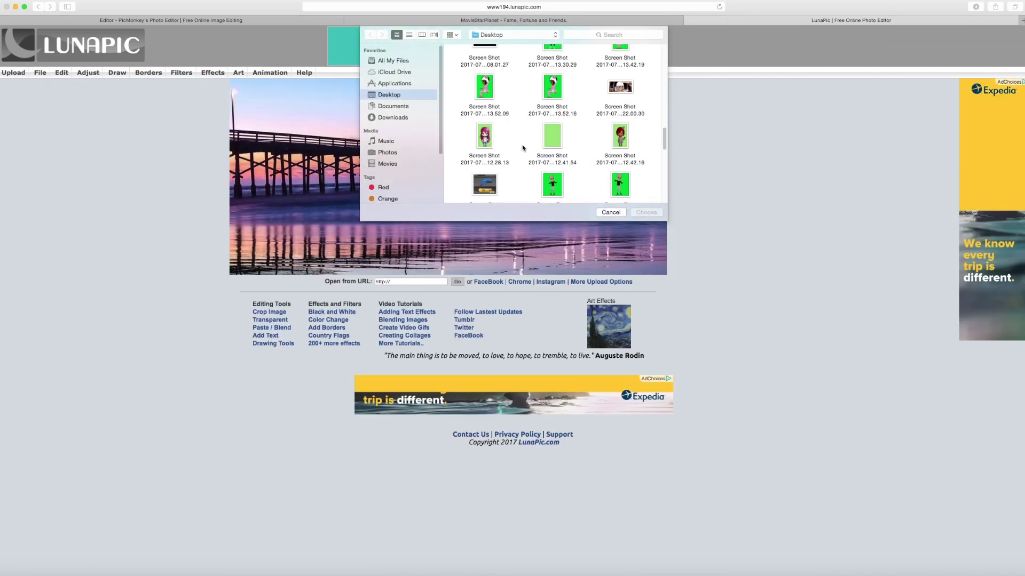
scroll(522, 148, "down", 5)
left_click(638, 212)
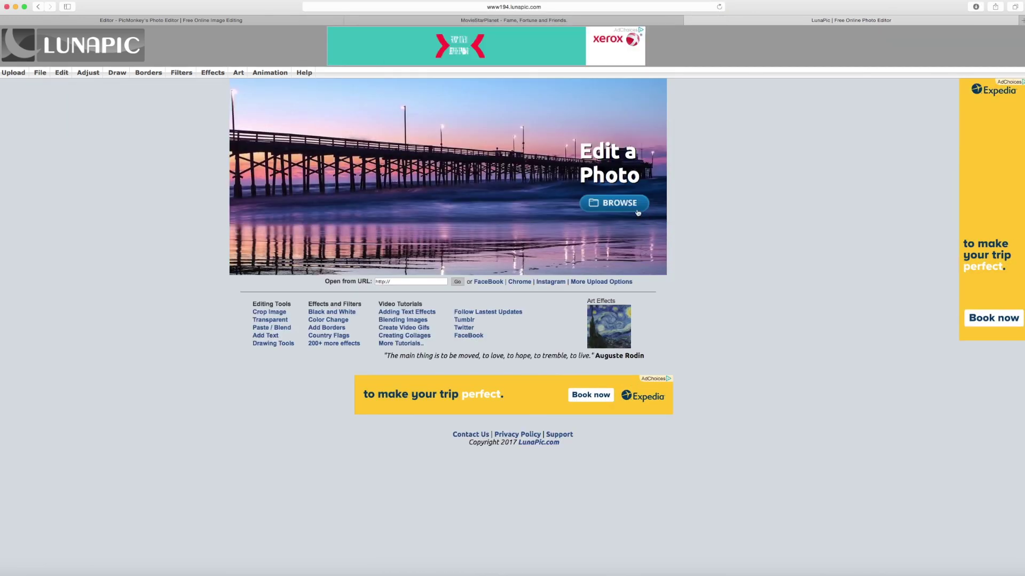
left_click(383, 142)
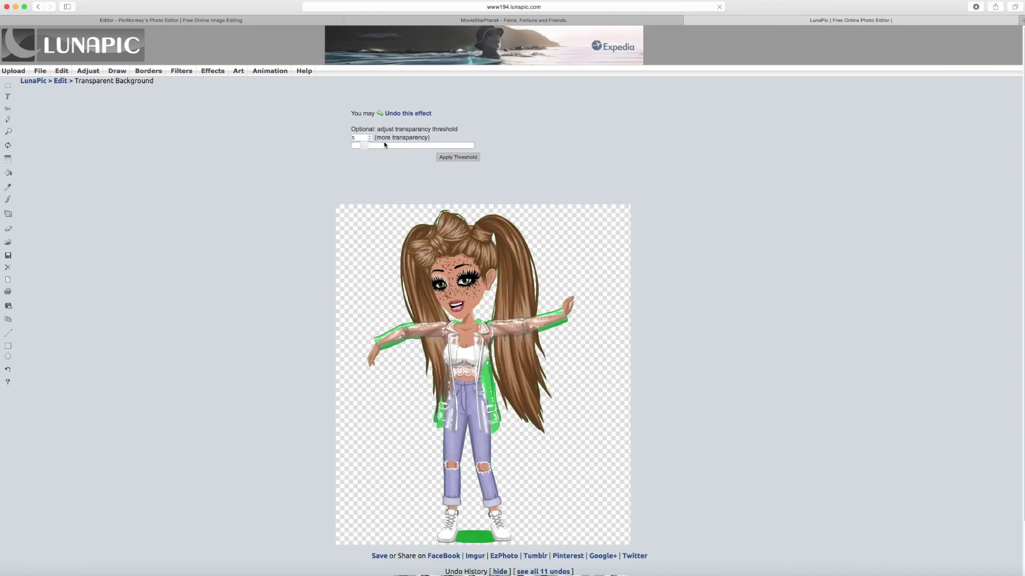
left_click_drag(385, 144, 407, 145)
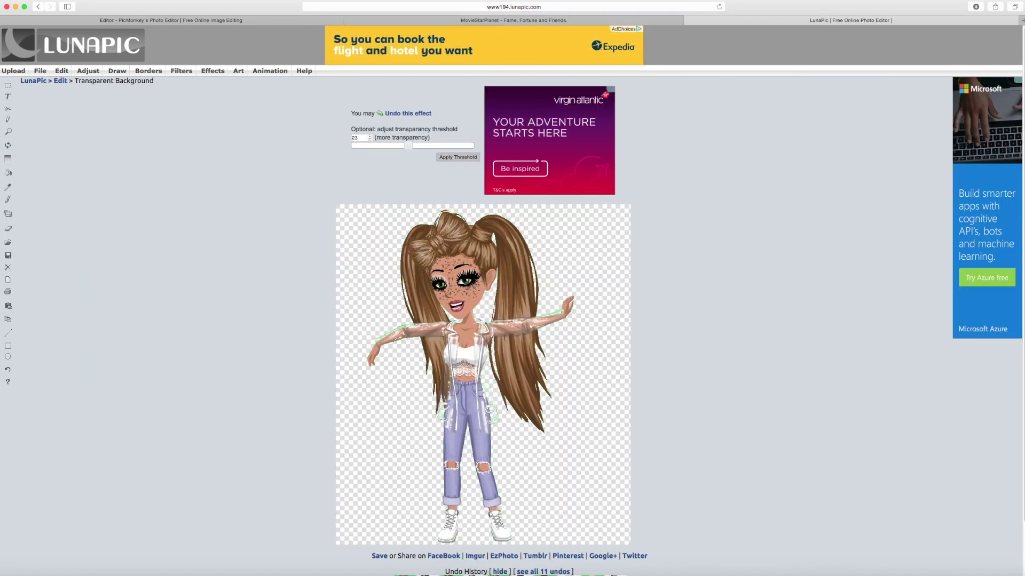
Remove the green background from the brown-haired, white-outfit character's screenshot at threshold 21 and save the result to the desktop.
left_click(514, 7)
left_click(550, 268)
left_click(612, 201)
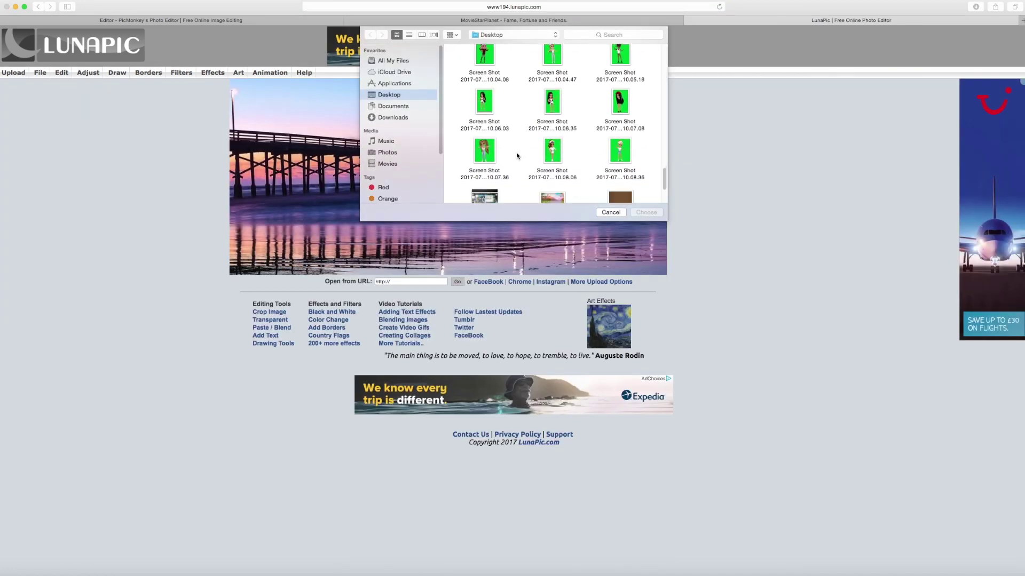
double_click(553, 151)
mouse_move(61, 70)
left_click(96, 236)
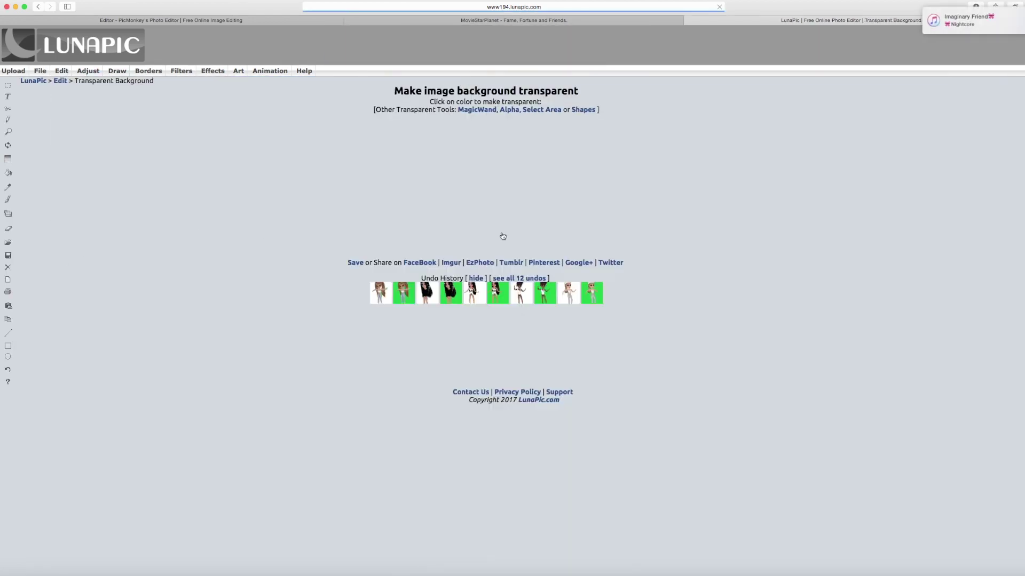
left_click(502, 236)
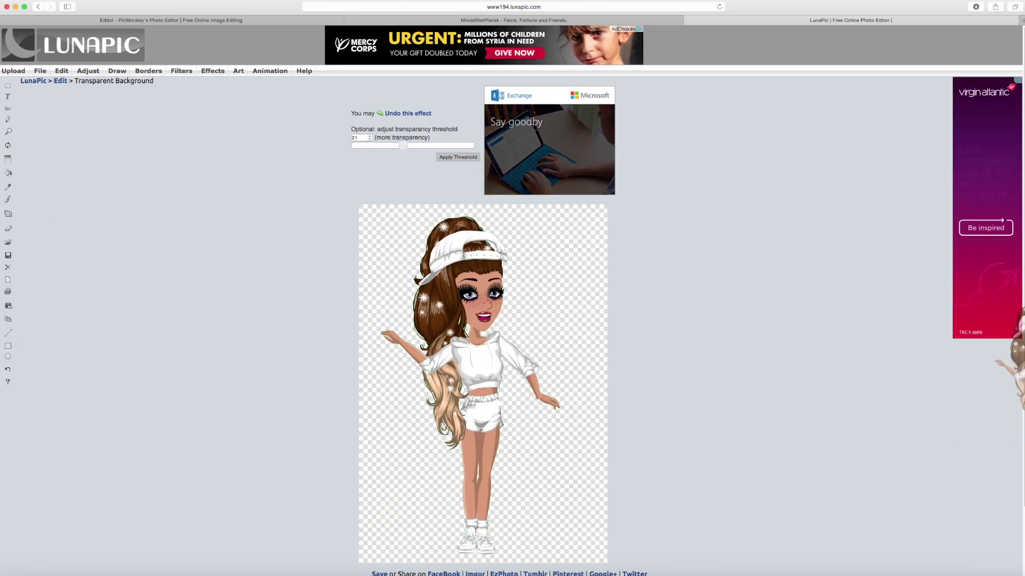
Upload the screenshot of the blonde character in denim shorts and make its green background transparent with a threshold of 21.
left_click(342, 6)
key("Return")
left_click(613, 201)
scroll(500, 139, "down", 5)
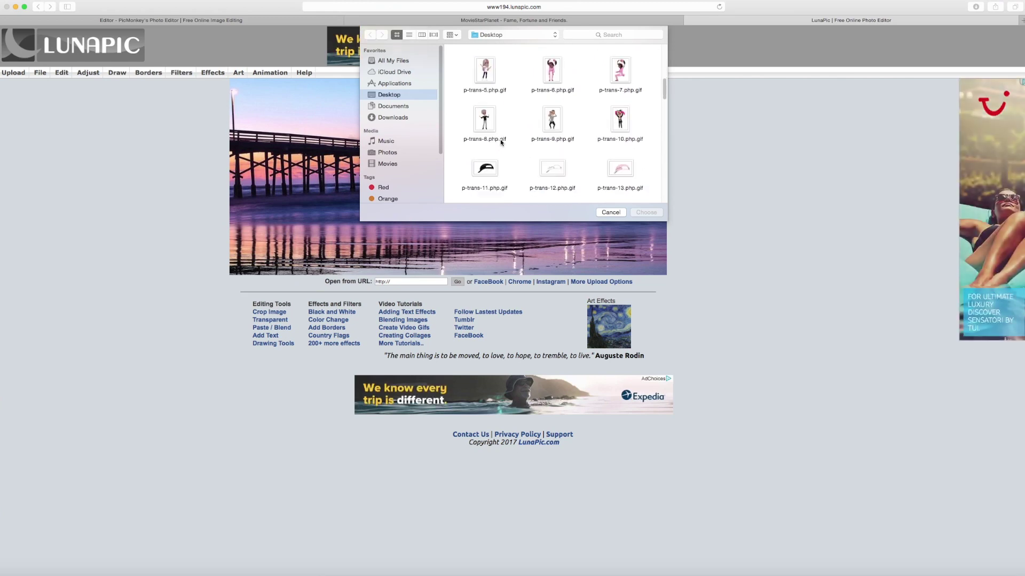
scroll(501, 143, "down", 3)
double_click(485, 88)
mouse_move(61, 71)
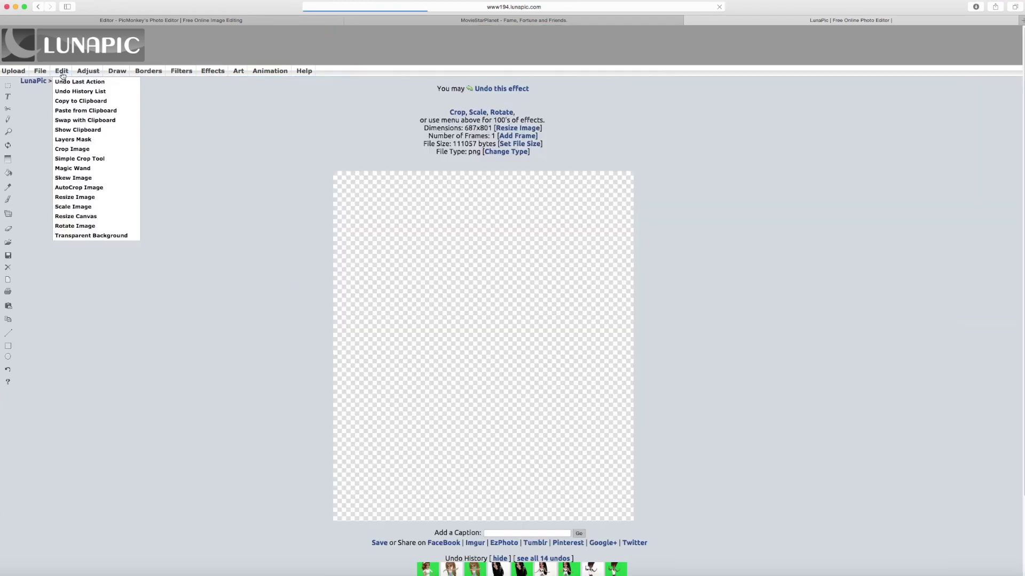
left_click(104, 236)
left_click(409, 168)
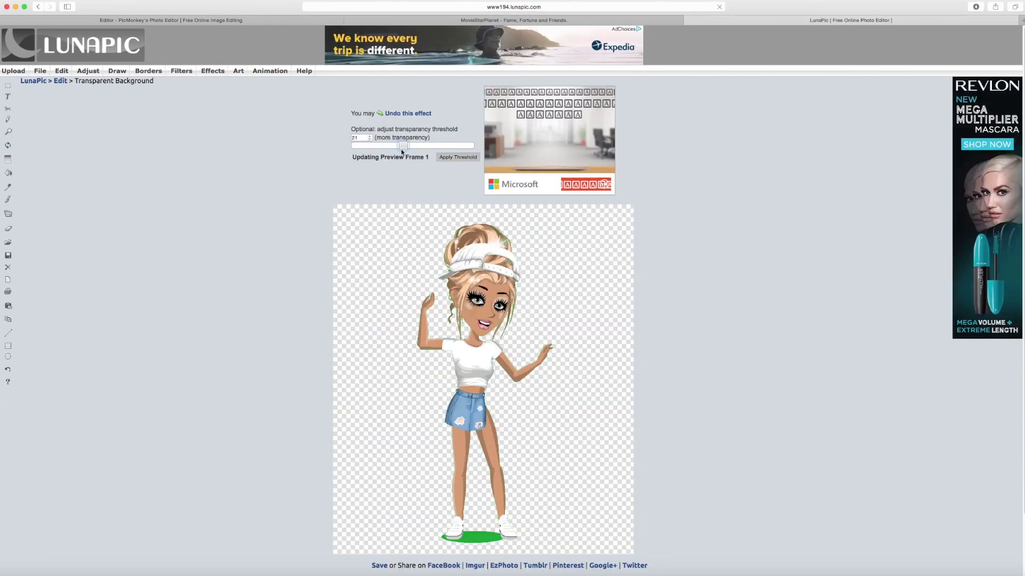
Switch to the Pixlr Editor at pixlr.com and allow Flash Player to run on the site.
left_click(620, 9)
type("pixlr.com")
key("Return")
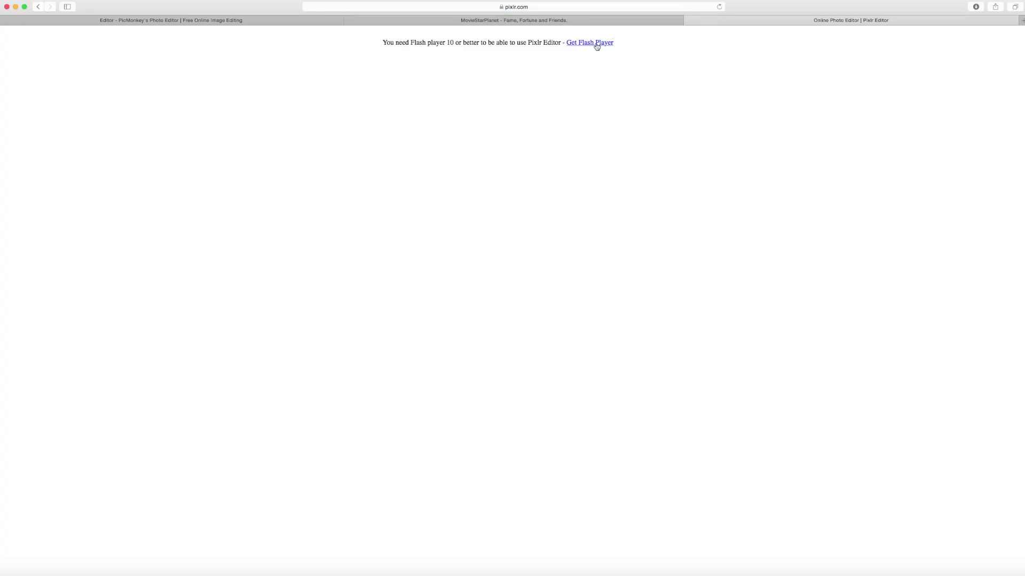
left_click(597, 46)
left_click(480, 65)
left_click(561, 181)
Create a new transparent image 1400 pixels wide and 800 pixels high.
left_click(457, 299)
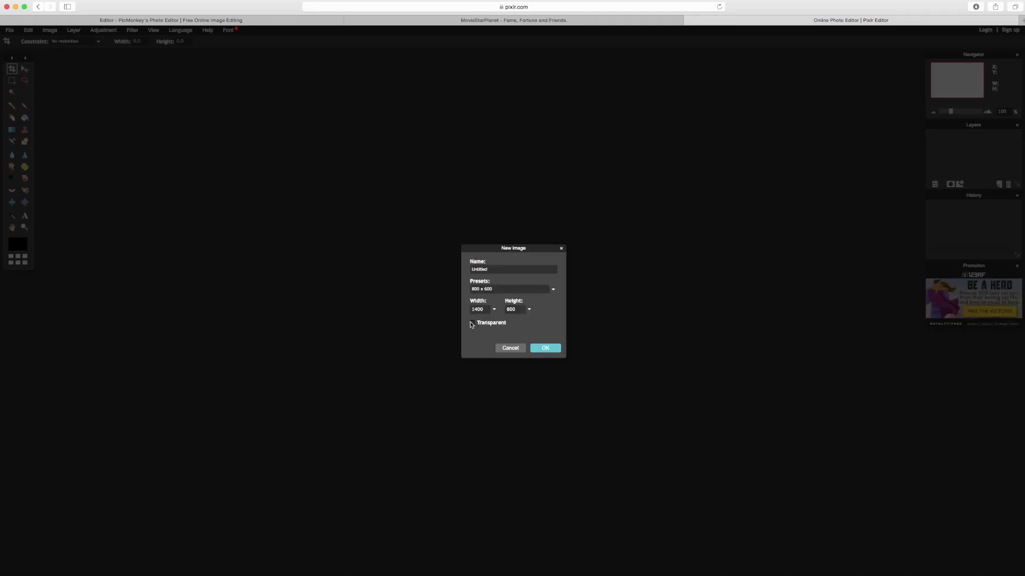
left_click(544, 347)
Add the pink-haired character in the dark red cap, p-trans-15.php.gif, to the blank image as a layer.
left_click(73, 30)
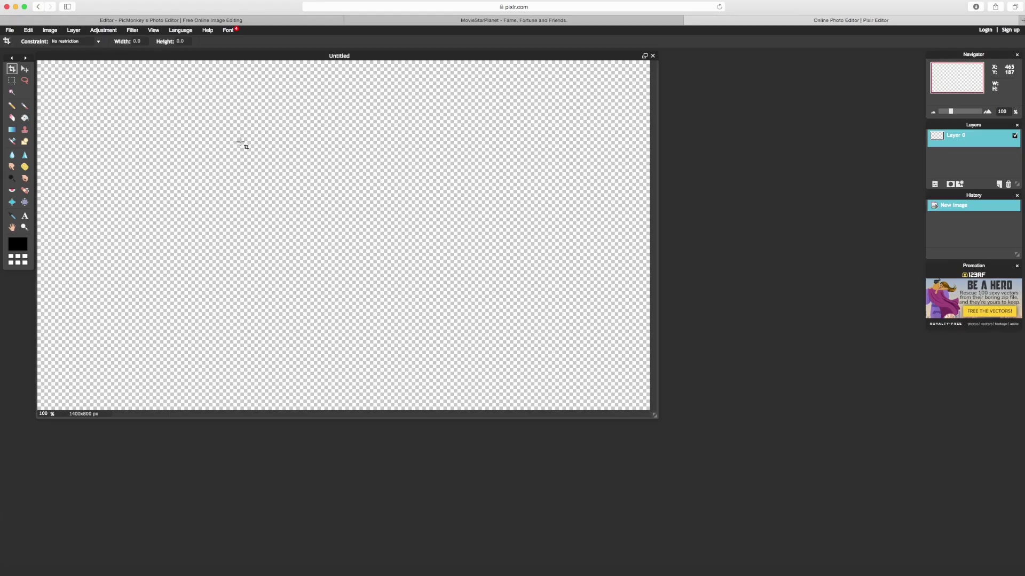
double_click(569, 192)
scroll(568, 192, "down", 2)
double_click(555, 149)
Add the blonde character in ripped jeans, p-trans-16.php.gif, as another image layer.
left_click(74, 30)
left_click(85, 67)
scroll(596, 199, "down", 3)
scroll(596, 199, "up", 5)
key("space")
key("space")
scroll(564, 208, "down", 3)
double_click(618, 136)
Add p-trans-17.php.gif as a layer and erase the stray mark beside the character's raised hand.
left_click(74, 31)
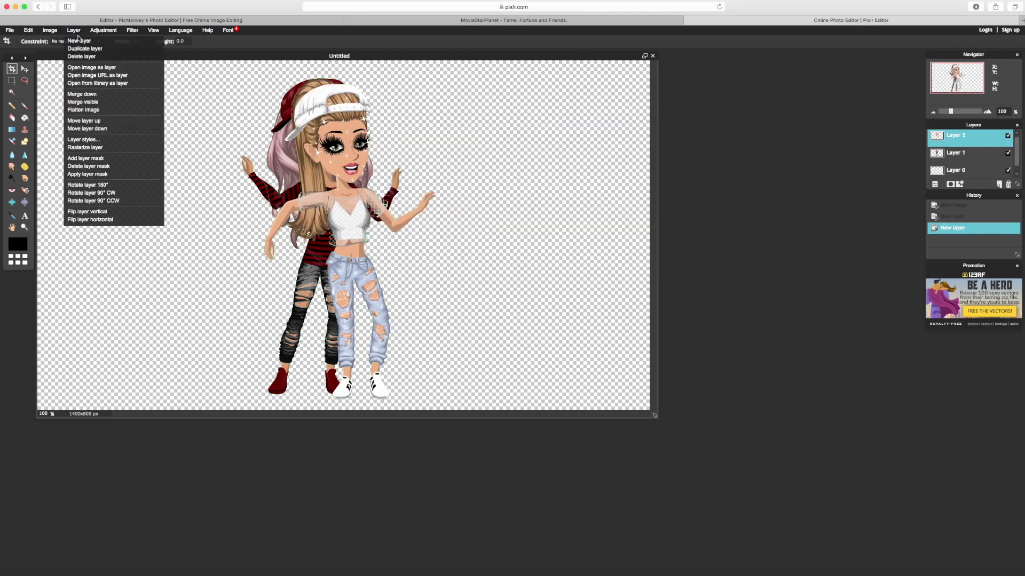
left_click(89, 67)
left_click(647, 279)
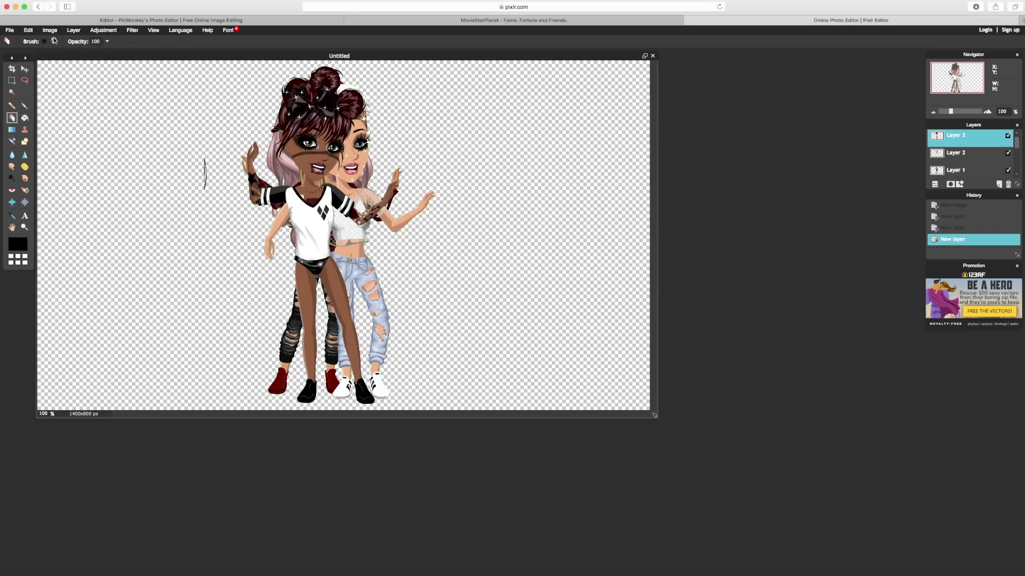
left_click(54, 40)
left_click_drag(203, 159, 206, 184)
Add the panda-top character, p-trans-18.php.gif, as a new image layer.
left_click(74, 31)
left_click(89, 67)
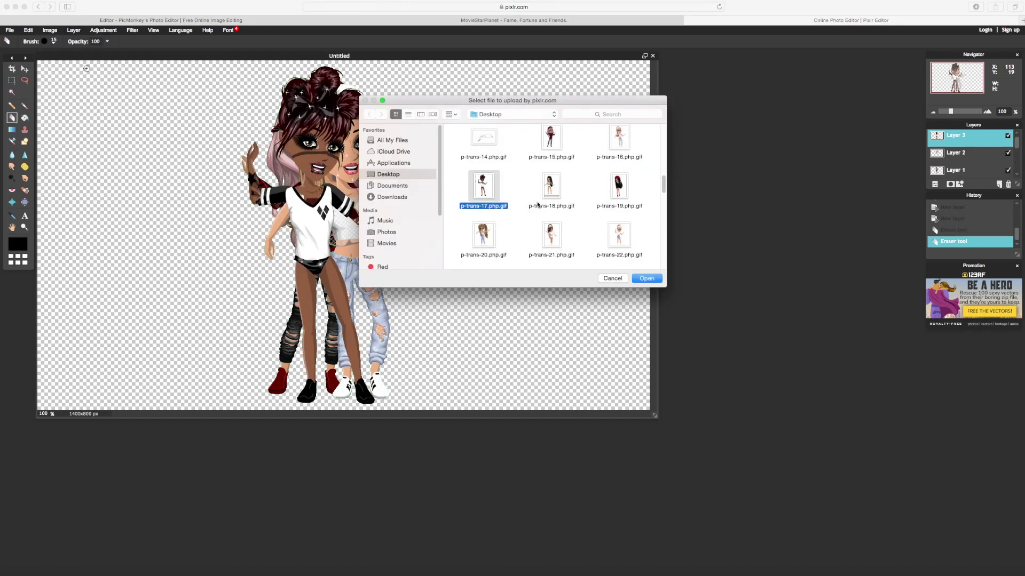
left_click(646, 278)
Repair the panda-top character's cut-off hand by painting the missing fingers in skin tones and erasing the excess.
scroll(320, 240, "up", 5)
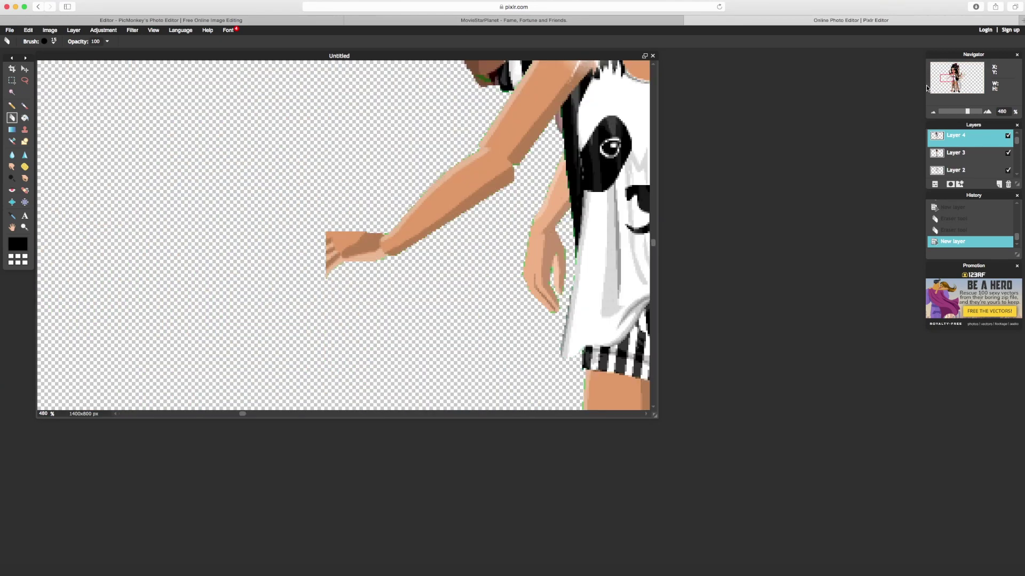
left_click(51, 42)
left_click_drag(325, 272, 323, 260)
left_click(51, 41)
left_click(63, 61)
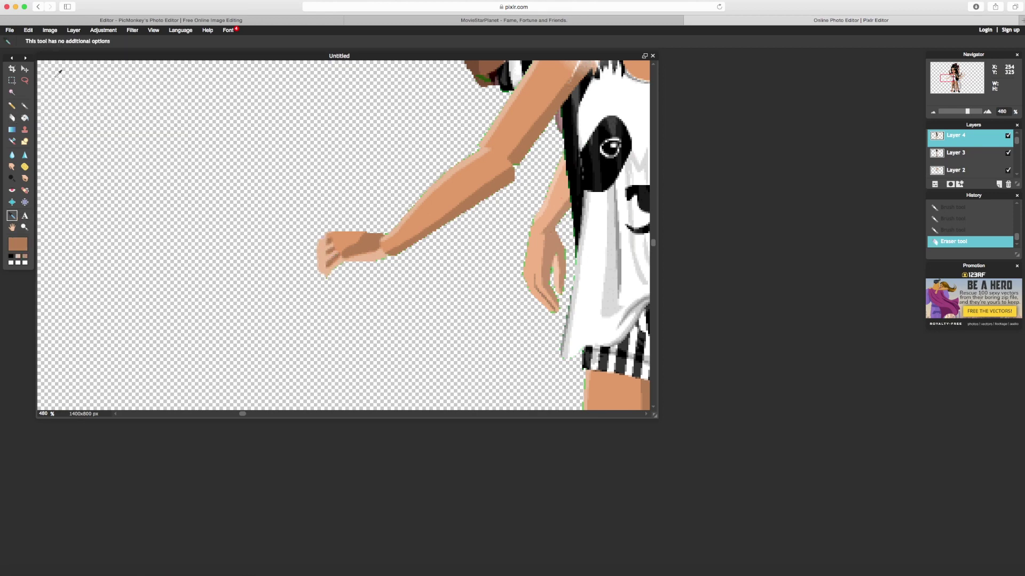
Add the red-cap, black-haired character p-trans-19.php.gif and the brown-ponytail character p-trans-20.php.gif as image layers.
left_click_drag(967, 111, 945, 111)
left_click(74, 30)
left_click(86, 106)
left_click(647, 278)
left_click(73, 30)
left_click(85, 105)
double_click(484, 235)
Add the white-outfit character p-trans-21.php.gif and the blonde denim-shorts character p-trans-22.php.gif as image layers.
left_click(64, 30)
left_click(85, 105)
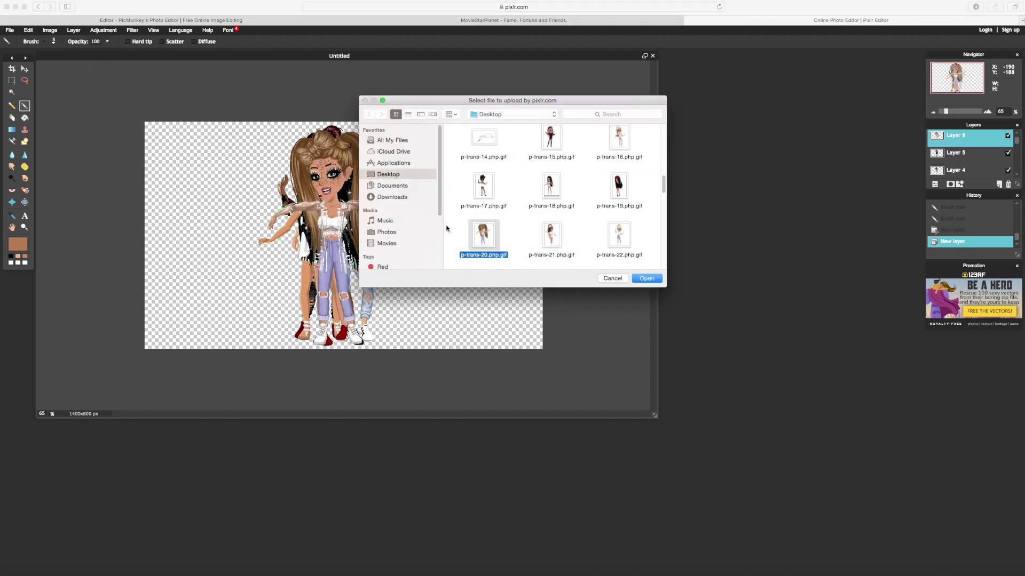
double_click(552, 234)
left_click(73, 30)
left_click(85, 105)
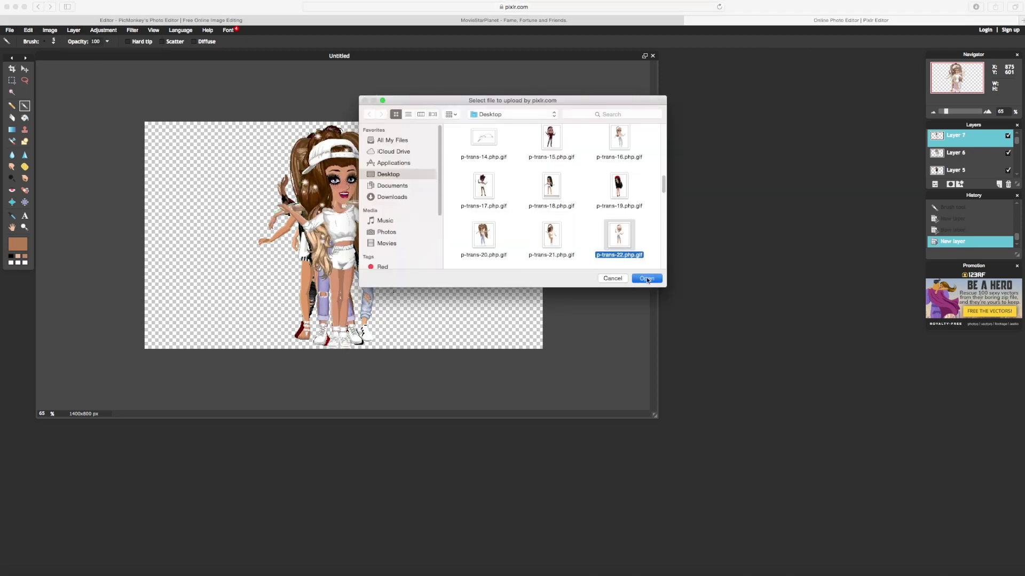
left_click(646, 278)
left_click(74, 30)
left_click(85, 105)
scroll(545, 213, "down", 3)
left_click(612, 278)
Spread out the top three characters: white outfit at the far left, brown ponytails right of centre, blonde in denim shorts at the right.
scroll(452, 263, "up", 3)
scroll(452, 263, "down", 3)
scroll(452, 263, "up", 2)
left_click(24, 68)
left_click_drag(341, 224, 465, 224)
left_click(955, 153)
left_click(956, 170)
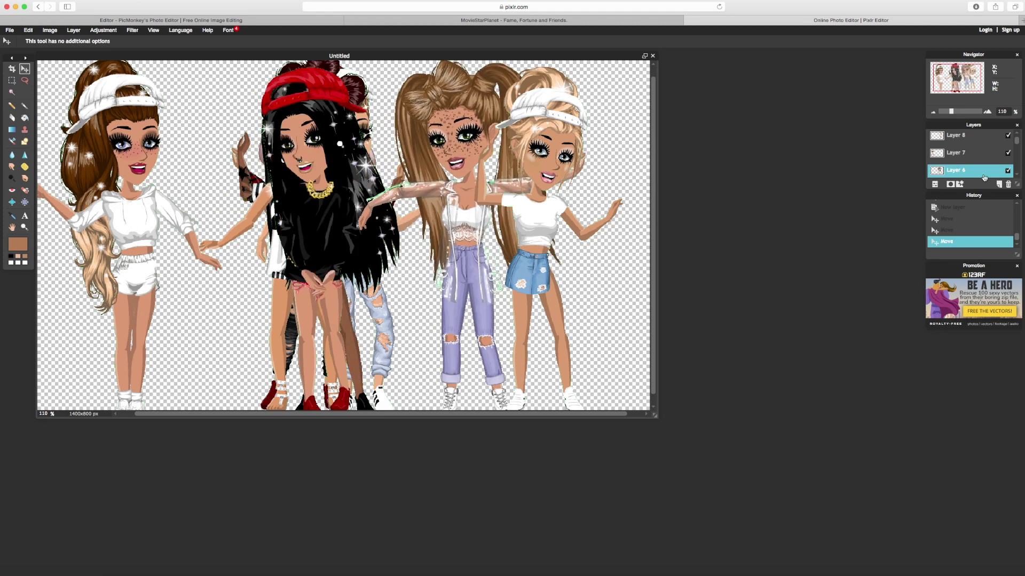
Place the red-cap, black-haired character at the left on the topmost layer and shift the two outermost characters farther outwards.
left_click_drag(965, 157, 994, 173)
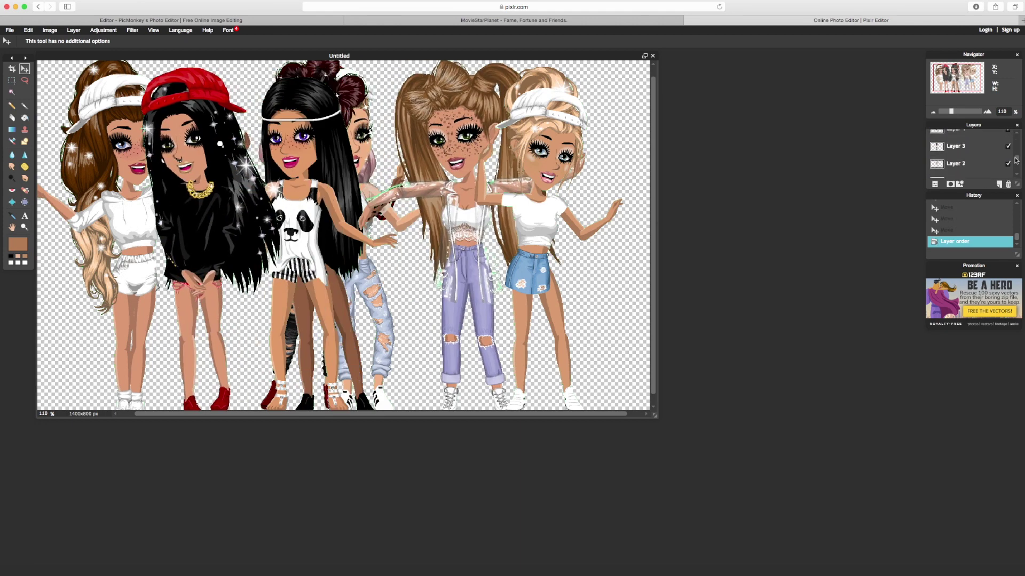
left_click_drag(321, 154, 355, 156)
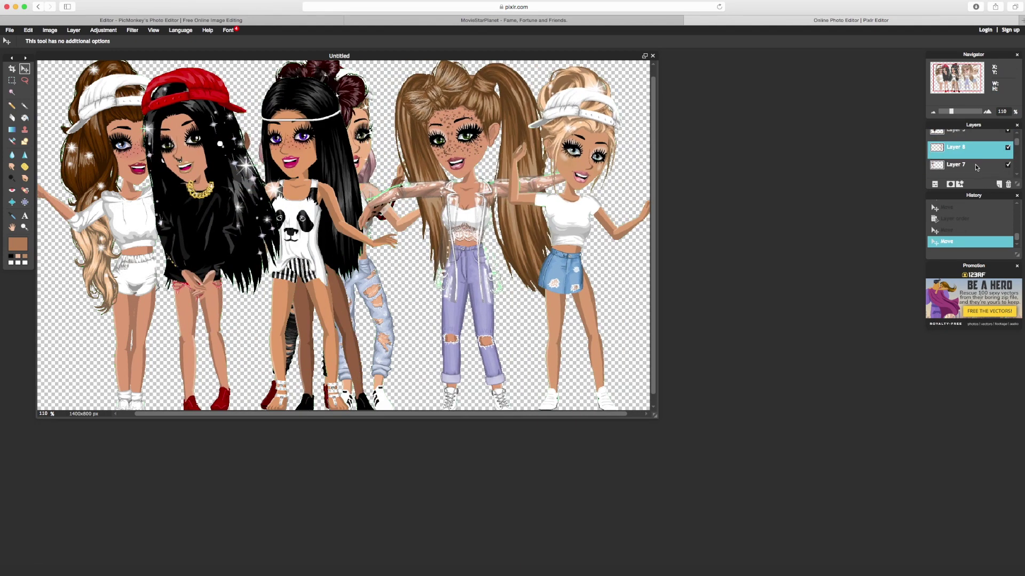
left_click_drag(137, 171, 124, 171)
Lower the layers of the white-outfit and blonde denim-shorts characters so that their neighbours overlap them.
left_click_drag(1016, 141, 1018, 150)
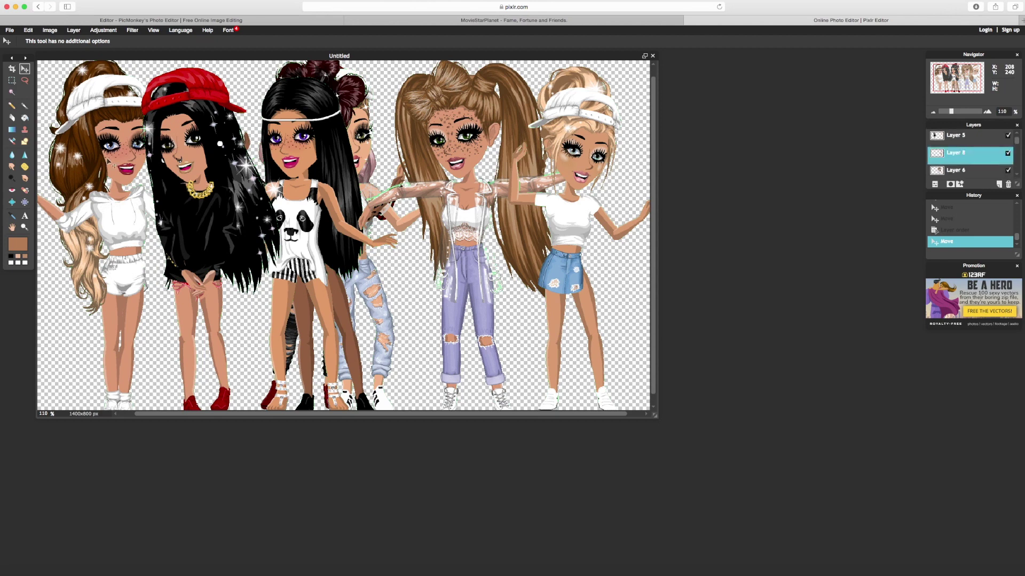
left_click_drag(109, 163, 115, 163)
left_click(970, 173)
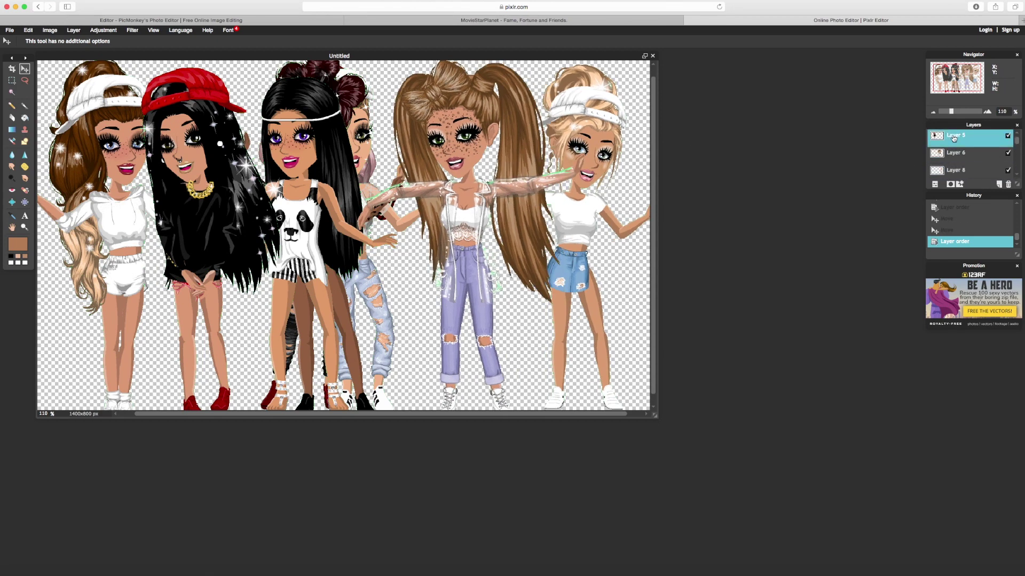
Spread out the middle characters: panda top right behind the ponytails, dark-red buns left, and ripped jeans right behind the panda top.
left_click_drag(331, 165, 444, 166)
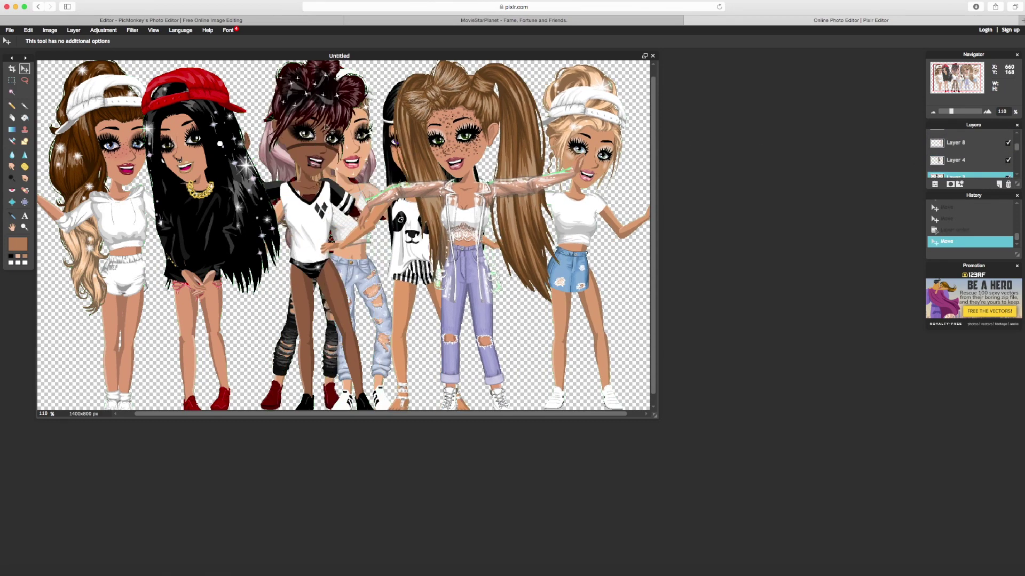
left_click_drag(331, 131, 272, 131)
left_click_drag(955, 175, 955, 170)
left_click_drag(380, 130, 409, 131)
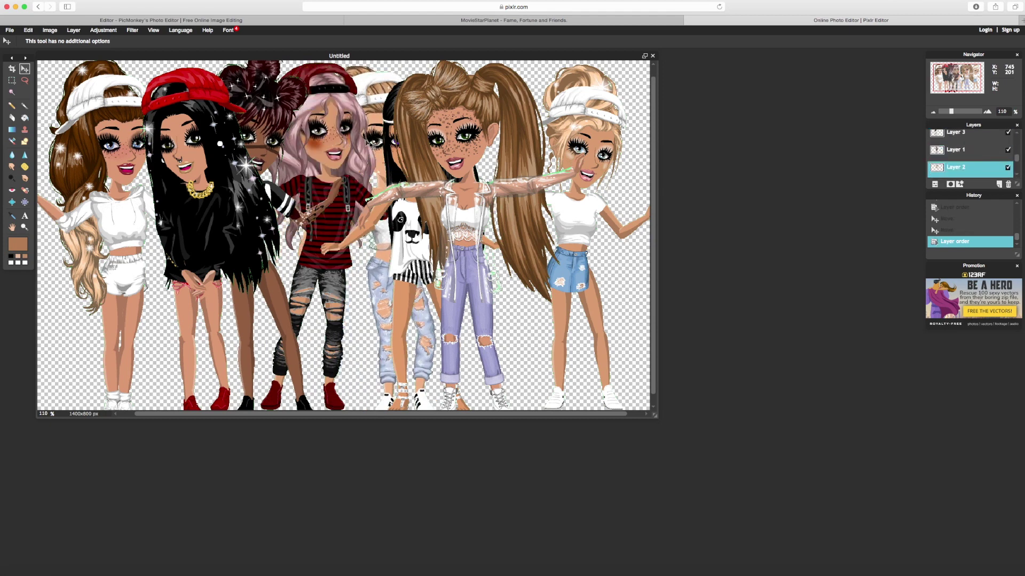
Raise the pink-haired character's layer above the dark-red-buns character, then enlarge her and shift her lower with Free Transform.
scroll(988, 170, "down", 1)
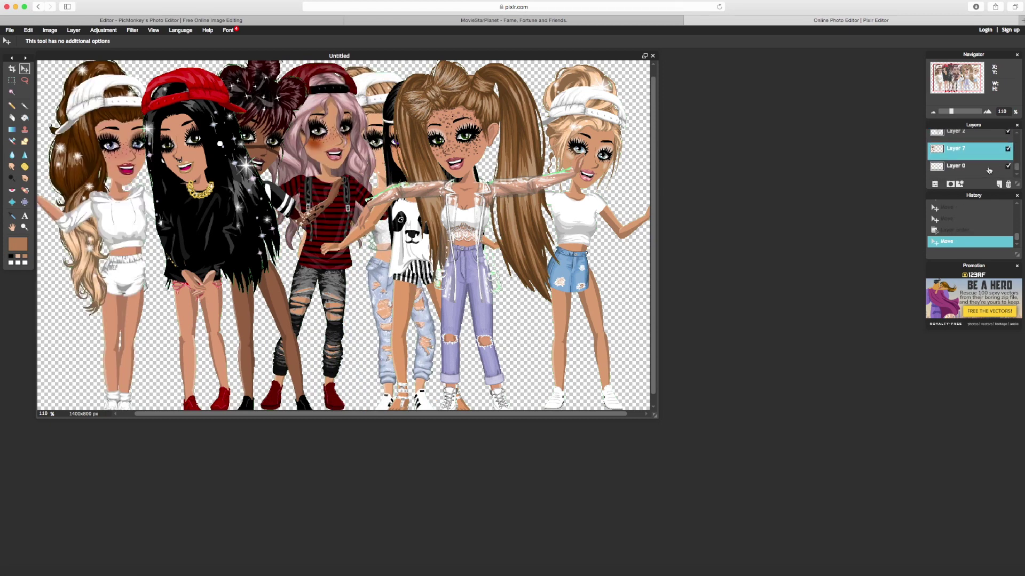
left_click_drag(955, 168, 956, 150)
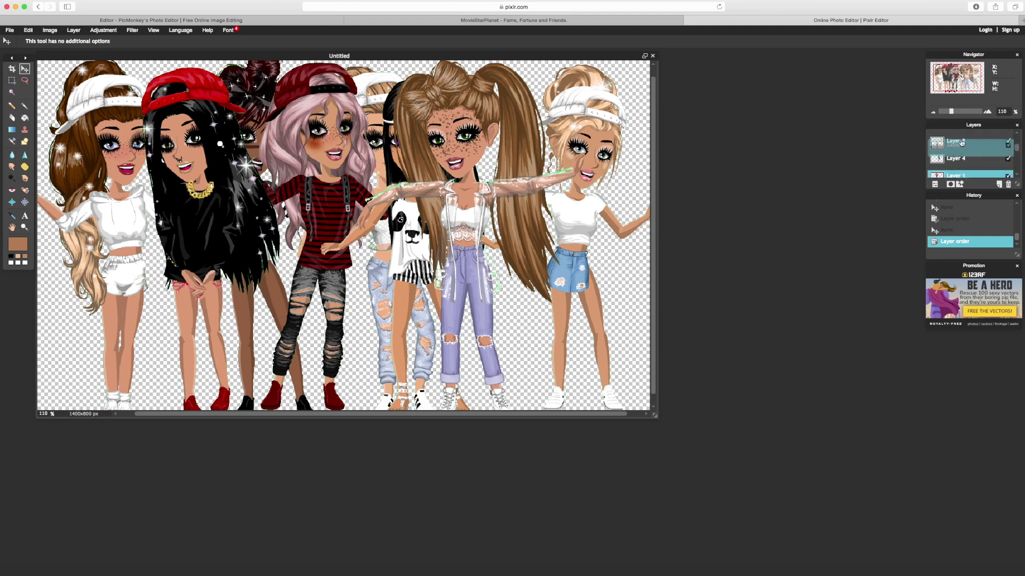
left_click(27, 30)
left_click(53, 94)
left_click_drag(306, 134, 308, 168)
left_click_drag(226, 102, 214, 80)
key("Return")
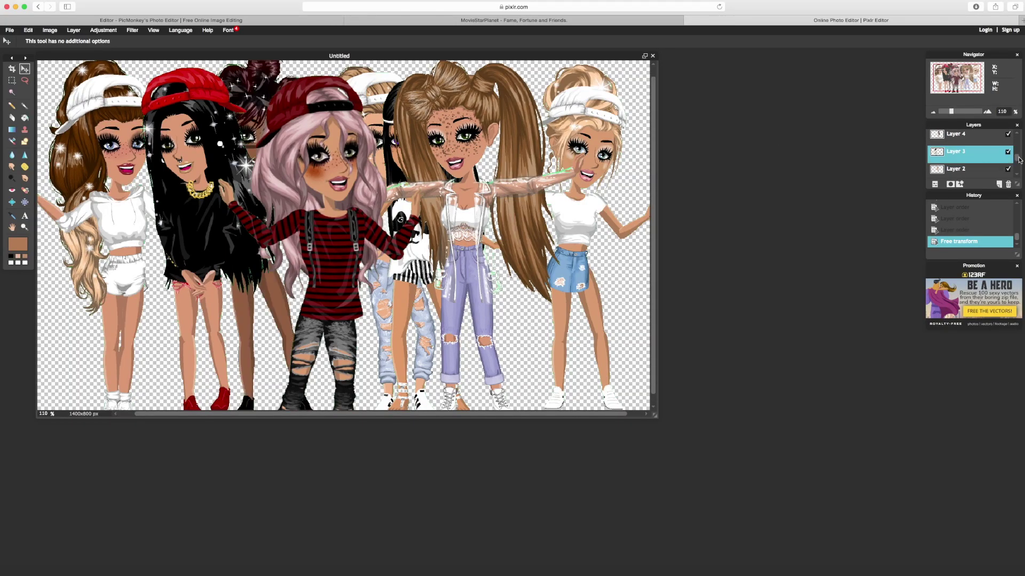
Raise the dark-red-buns character's layer above the pink-haired one, then enlarge her and shift her lower with Free Transform.
left_click_drag(970, 150, 969, 151)
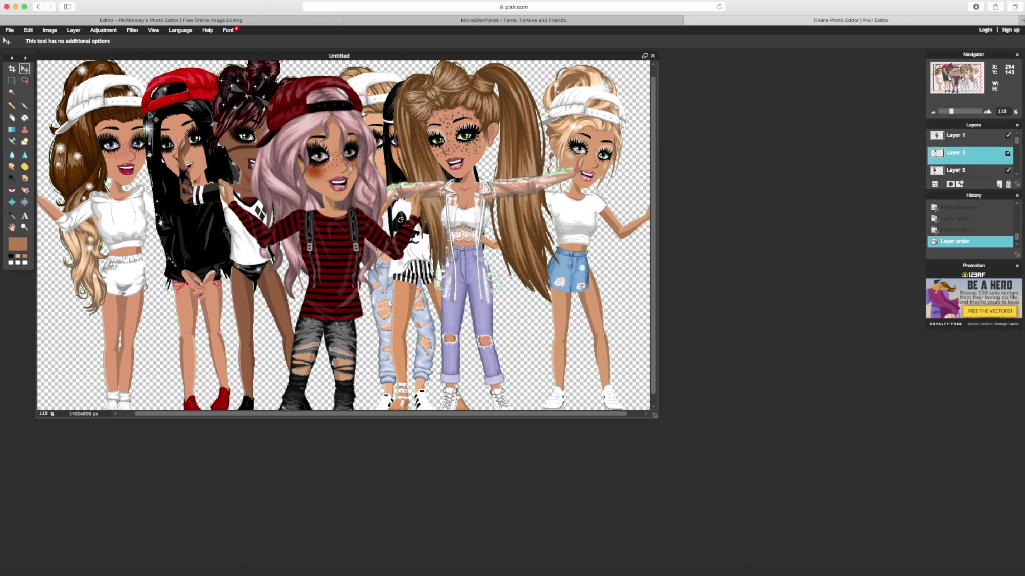
key("ctrl+t")
left_click_drag(228, 437, 235, 500)
left_click_drag(189, 122, 219, 123)
left_click(533, 166)
key("Return")
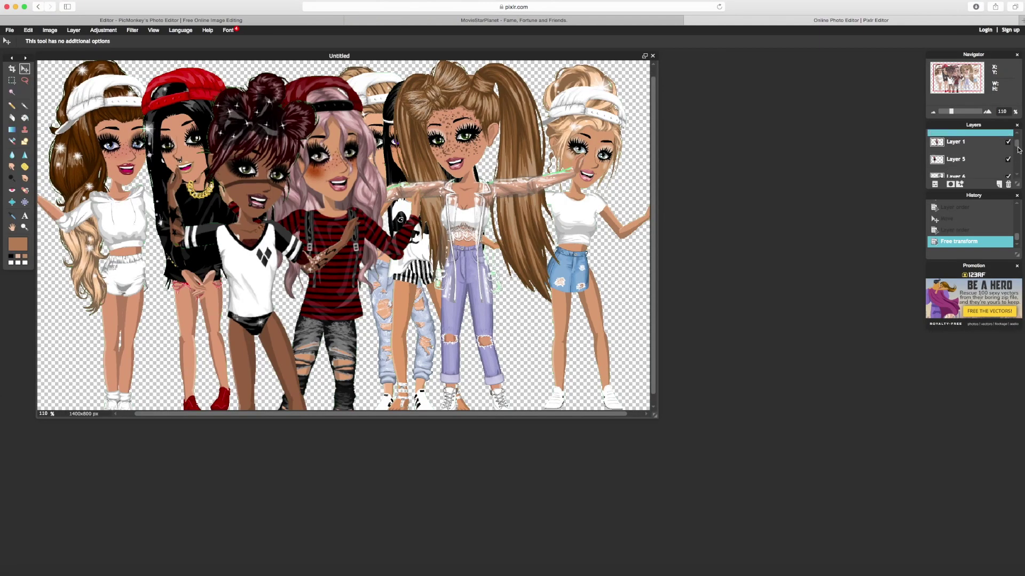
Bring the ripped-jeans character to the topmost layer, then mirror her horizontally, enlarge her and shift her lower with Free Transform.
left_click_drag(977, 148, 1000, 140)
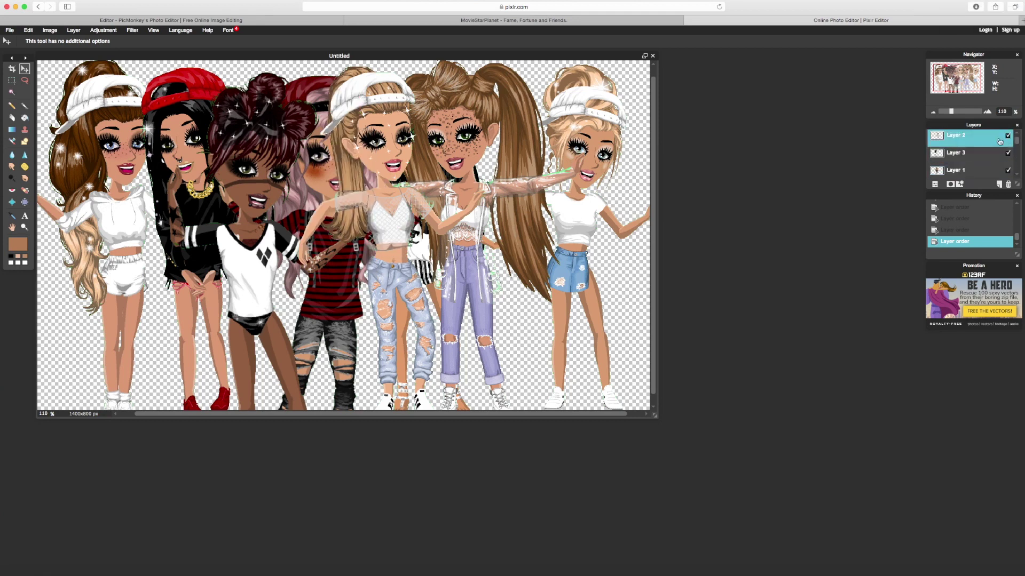
left_click(28, 29)
left_click(54, 93)
left_click_drag(513, 246, 377, 175)
left_click_drag(506, 281, 519, 291)
left_click_drag(382, 81, 505, 250)
key("Return")
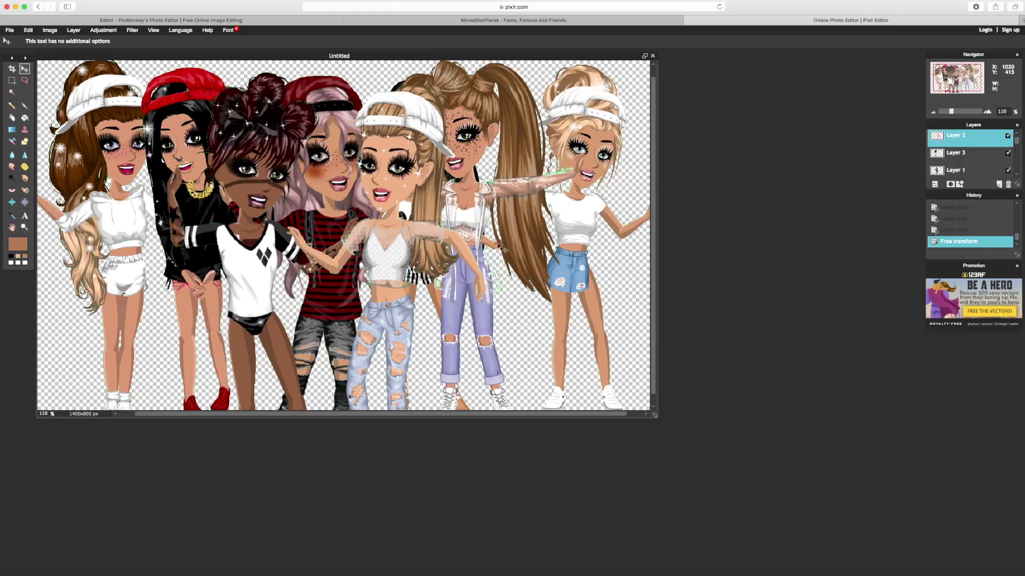
Mirror the red-cap character horizontally and place her farther left, in front of the white-outfit character.
left_click_drag(187, 235, 231, 514)
left_click(28, 30)
left_click(37, 115)
left_click_drag(167, 251, 148, 208)
left_click(464, 273)
key("Return")
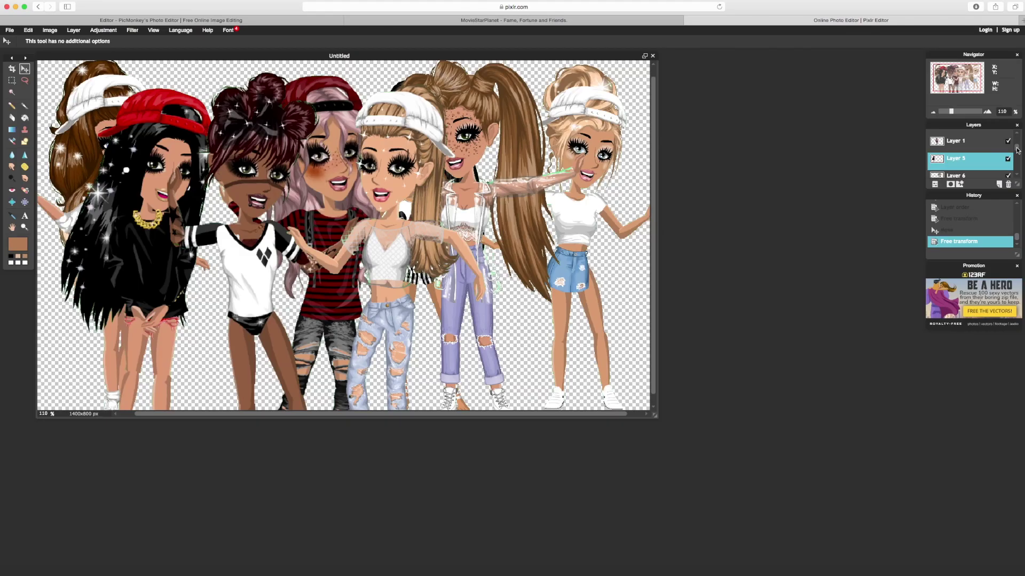
Enlarge the brown-ponytails character slightly on Layer 6 and shift her to the right and lower.
left_click(28, 30)
left_click(37, 115)
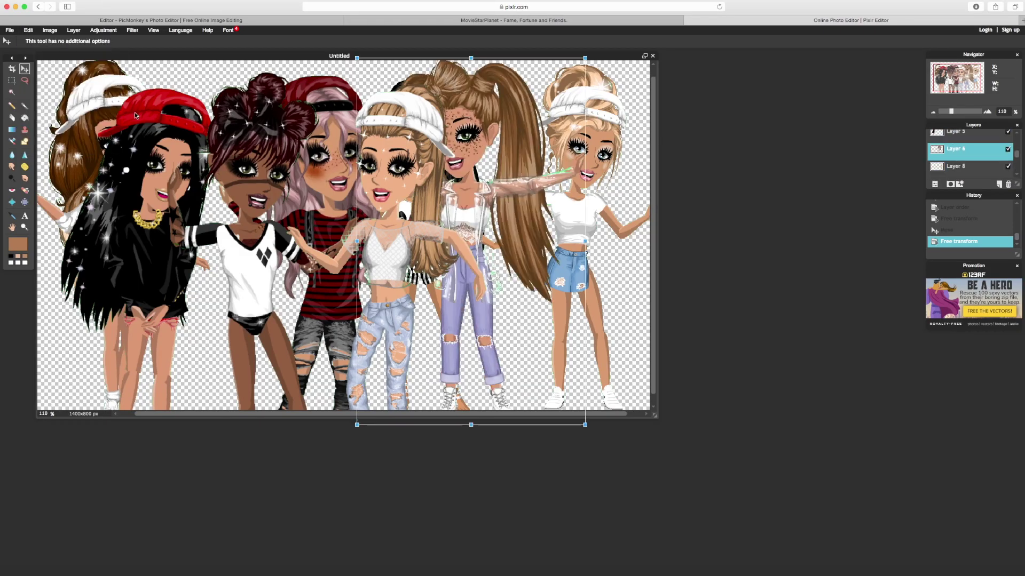
left_click_drag(469, 240, 491, 292)
left_click_drag(377, 106, 390, 77)
key("Return")
key("Return")
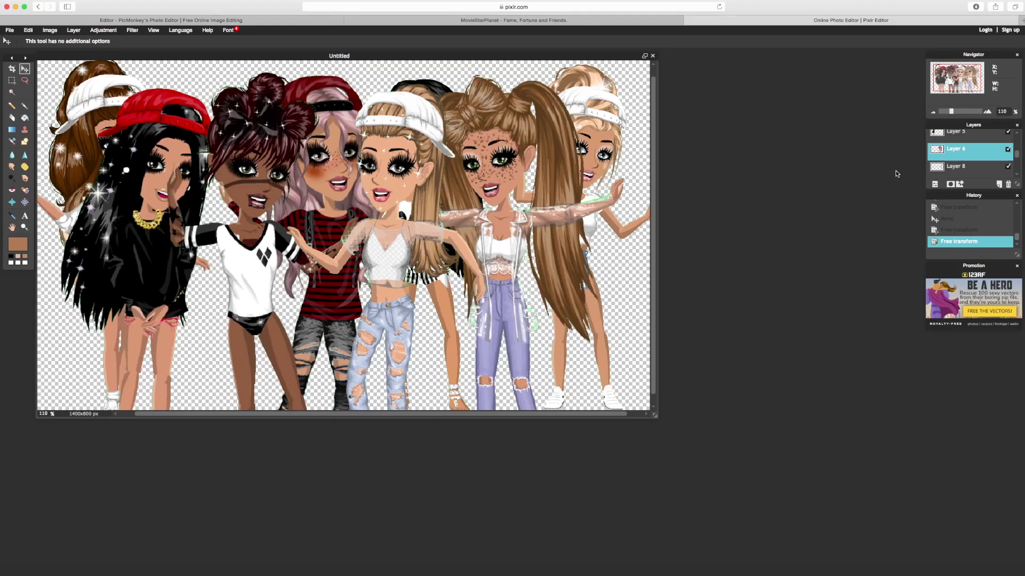
Enlarge the blonde denim-shorts character at the far right and raise her layer above the ponytails character.
left_click_drag(600, 186, 624, 211)
left_click_drag(691, 442, 714, 512)
left_click_drag(627, 156, 587, 133)
key("Return")
key("Return")
key("ctrl+bracketright")
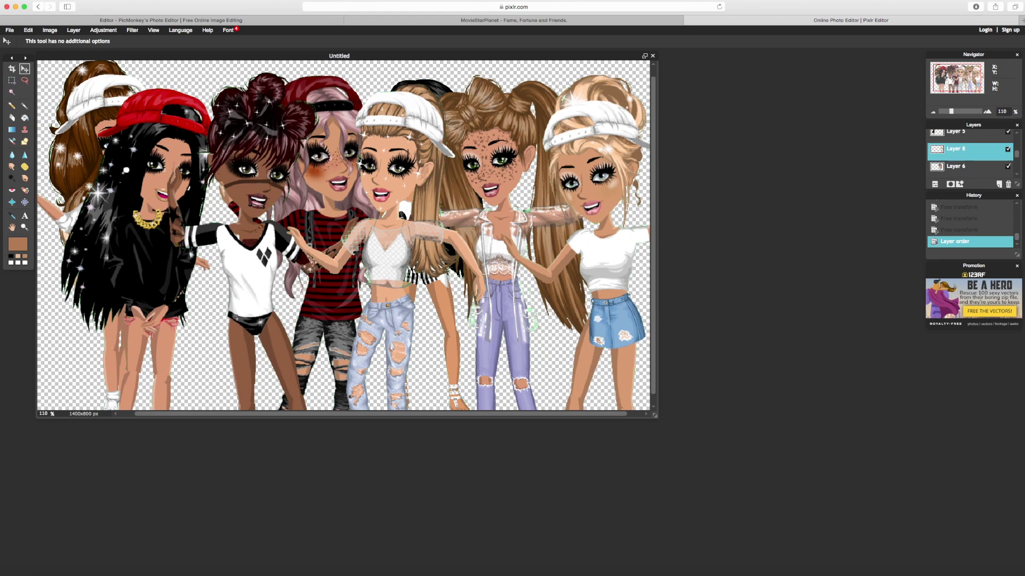
Free-transform the panda-top character and place her between the red-cap and dark-red-buns characters.
left_click(28, 30)
left_click(64, 94)
left_click_drag(323, 54, 97, 320)
left_click_drag(297, 295, 206, 307)
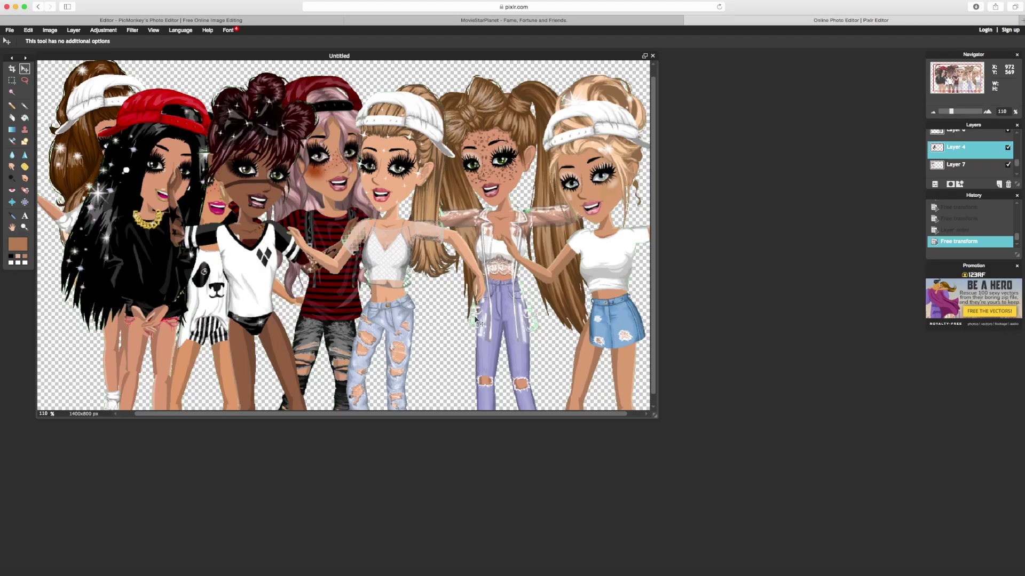
Raise the panda-top character's layer above the red-cap character and shift both of them farther left.
left_click_drag(970, 144, 970, 161)
left_click(28, 30)
left_click(65, 94)
left_click_drag(192, 155, 155, 152)
key("Return")
left_click(484, 318)
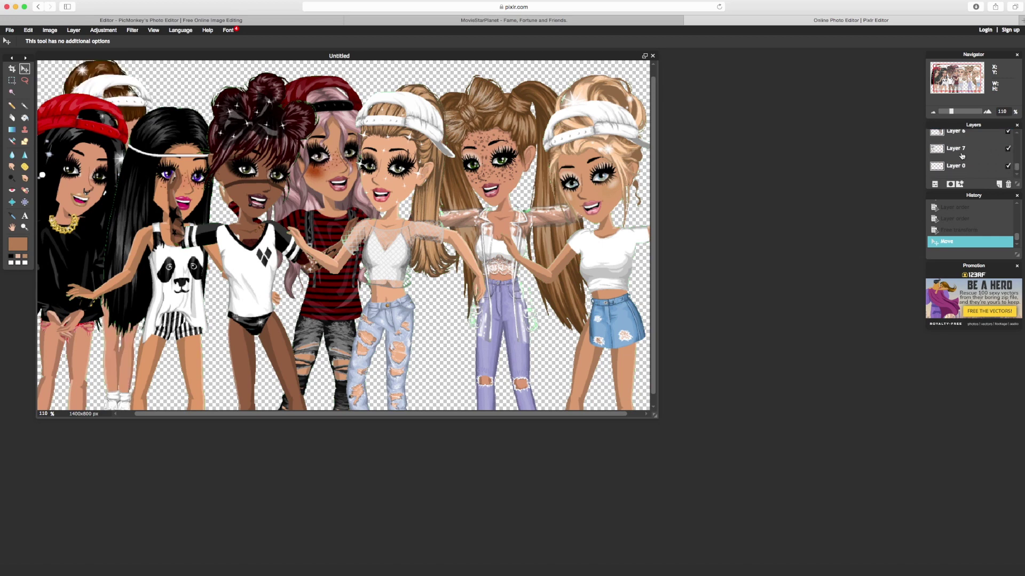
Move the white-outfit character from the far left to behind the gap between the ripped-jeans and ponytails characters.
left_click(956, 148)
left_click(29, 30)
left_click(64, 94)
left_click_drag(488, 126, 447, 98)
key("Return")
key("ctrl+t")
mouse_move(167, 72)
left_mouse_down()
mouse_move(174, 80)
mouse_move(163, 81)
left_mouse_up()
key("Return")
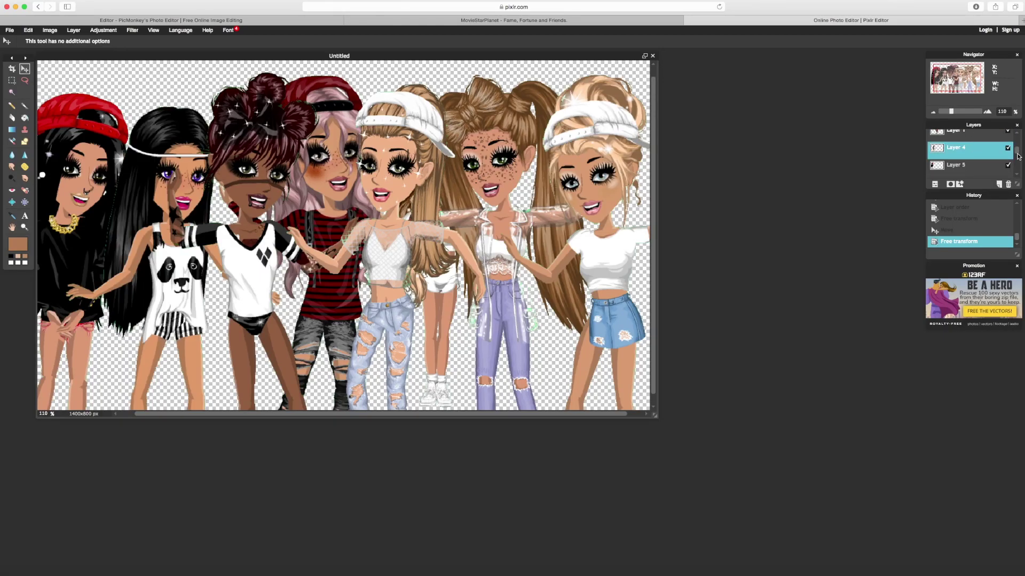
Shrink the ponytails character on Layer 6 and move her left, closer to the ripped-jeans character.
left_click(996, 170)
left_click(29, 30)
left_click(42, 133)
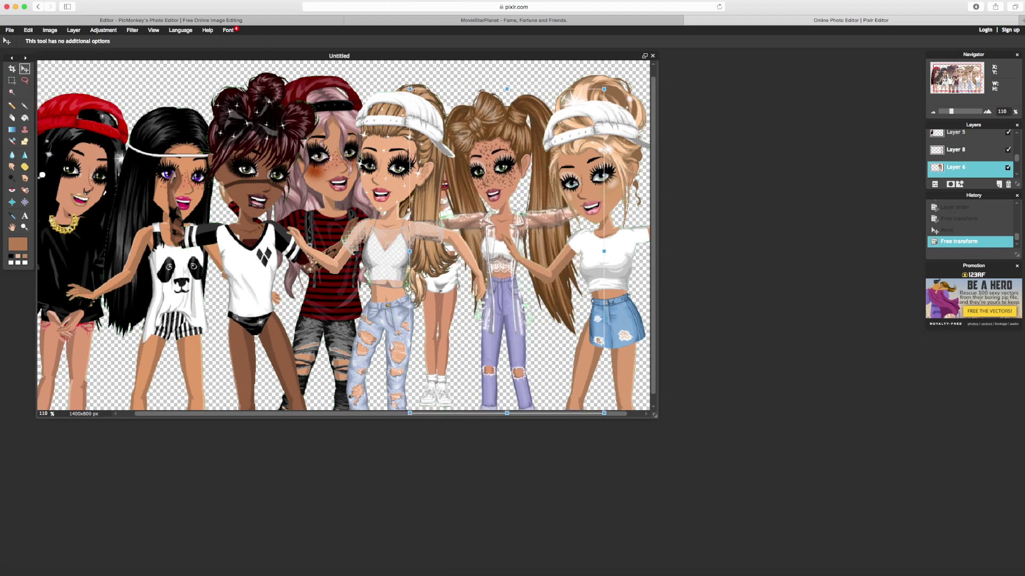
left_click_drag(499, 135, 476, 142)
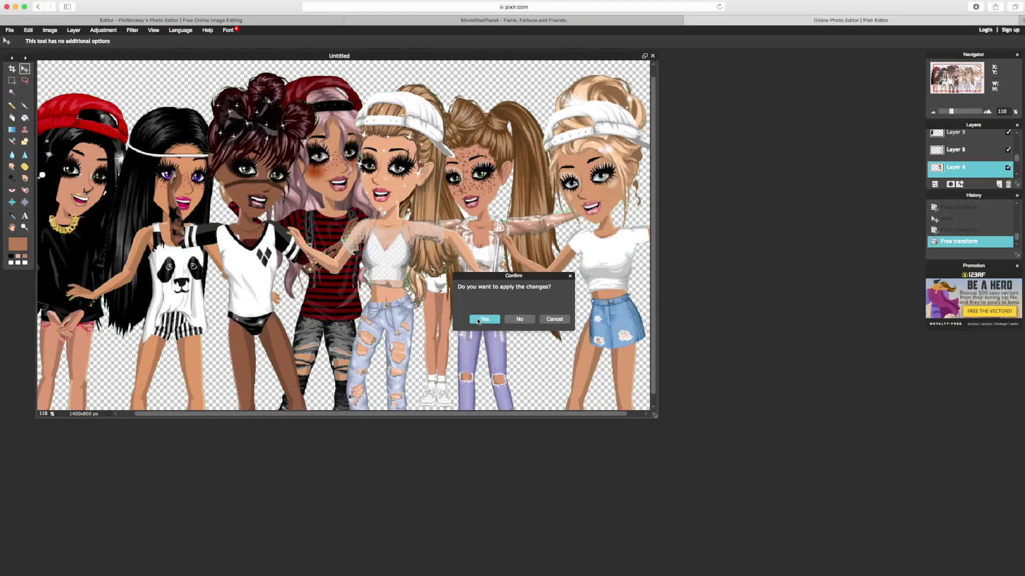
left_click(481, 319)
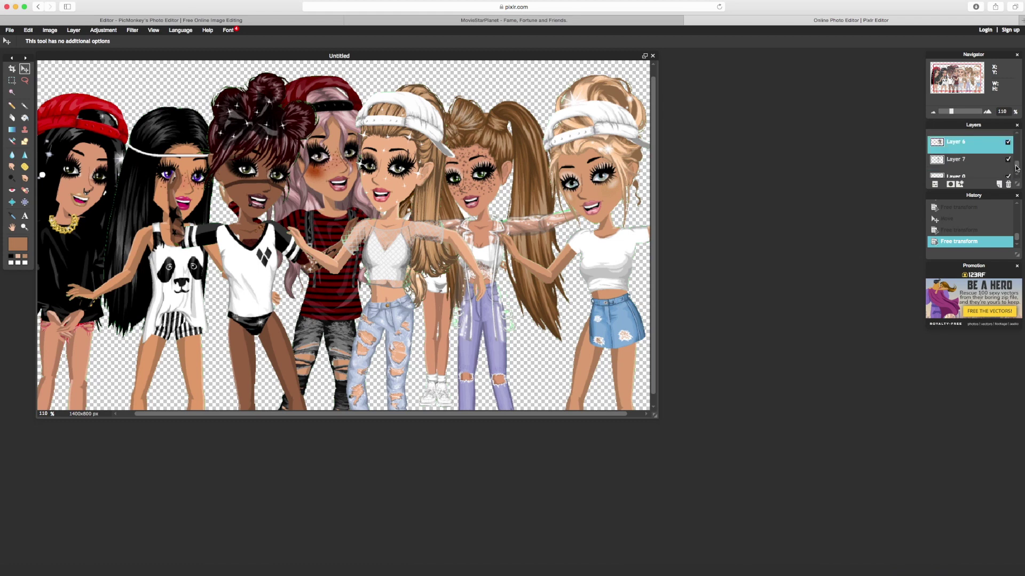
Mirror the white-outfit character horizontally and place her between the ponytails and blonde denim-shorts characters.
left_click(28, 30)
left_click(42, 134)
left_click_drag(363, 138, 572, 278)
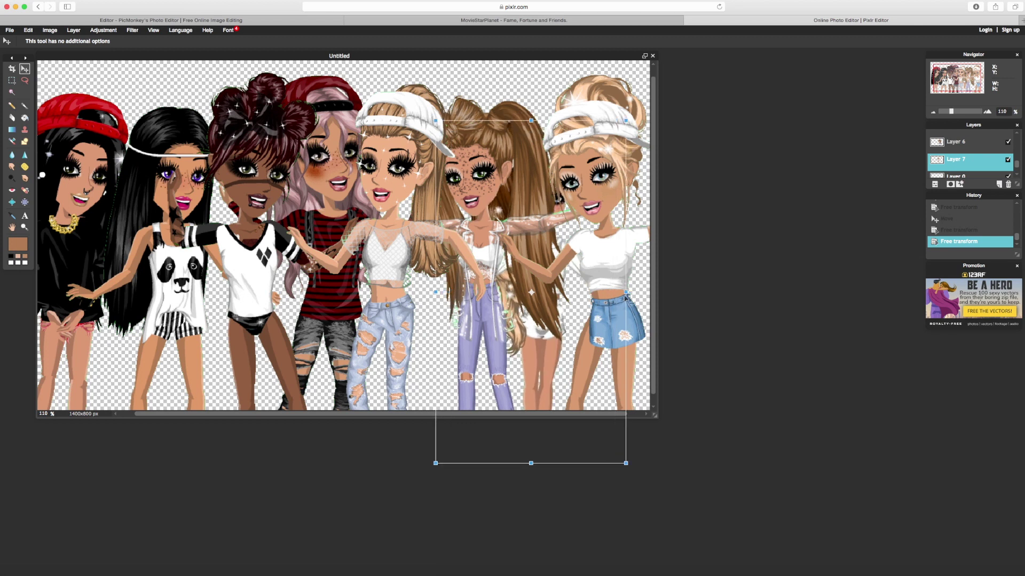
left_click_drag(535, 342, 549, 341)
key("Return")
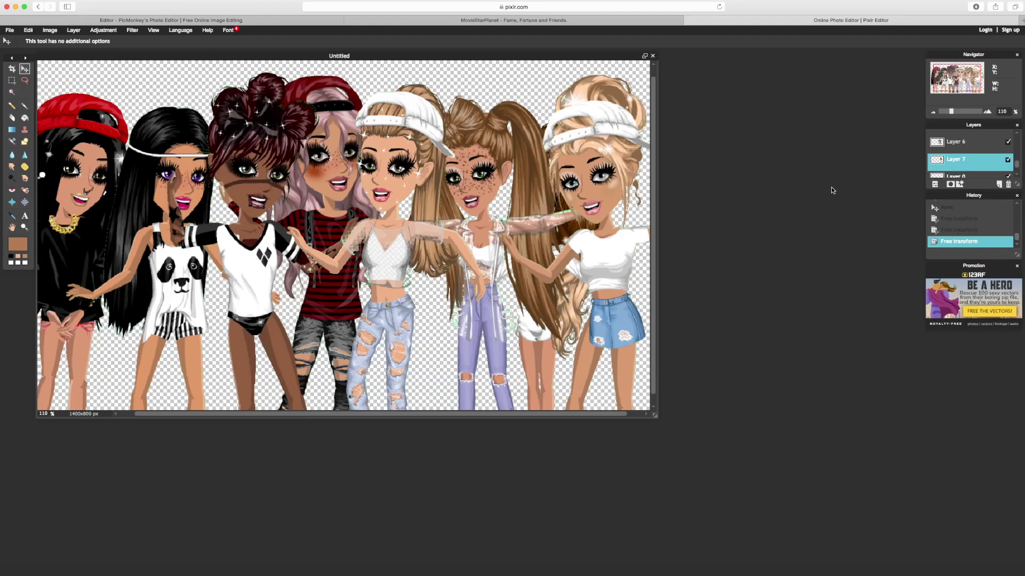
Raise the white-outfit character's layer above the ponytails character and nudge her slightly left and up.
left_click_drag(967, 145, 967, 142)
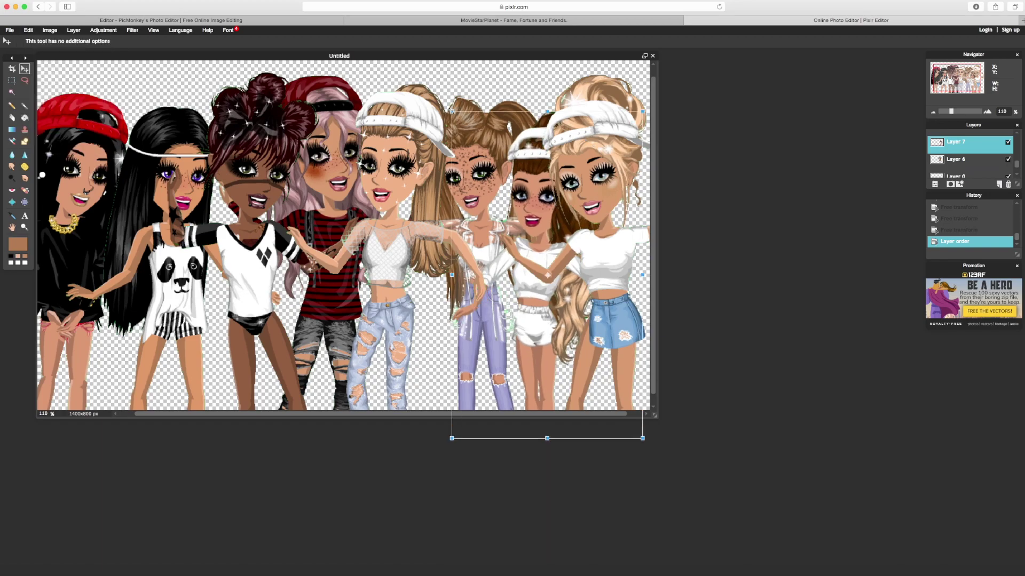
key("Escape")
key("Return")
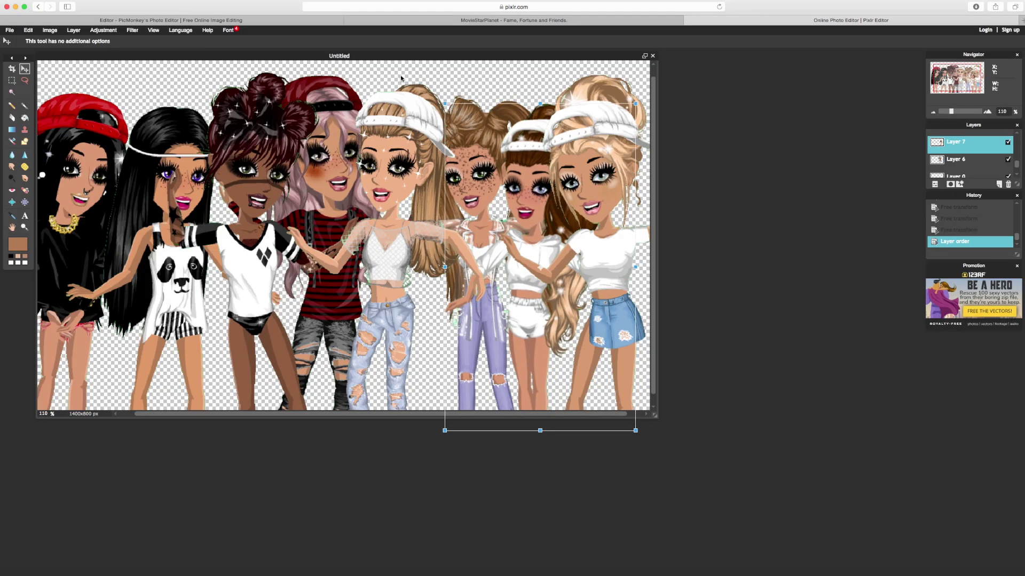
Lasso the pink-haired character's arm on Layer 1 and put the copied piece on a new topmost layer, with the Eraser ready.
left_click_drag(1017, 166, 1017, 142)
left_click(955, 170)
key("l")
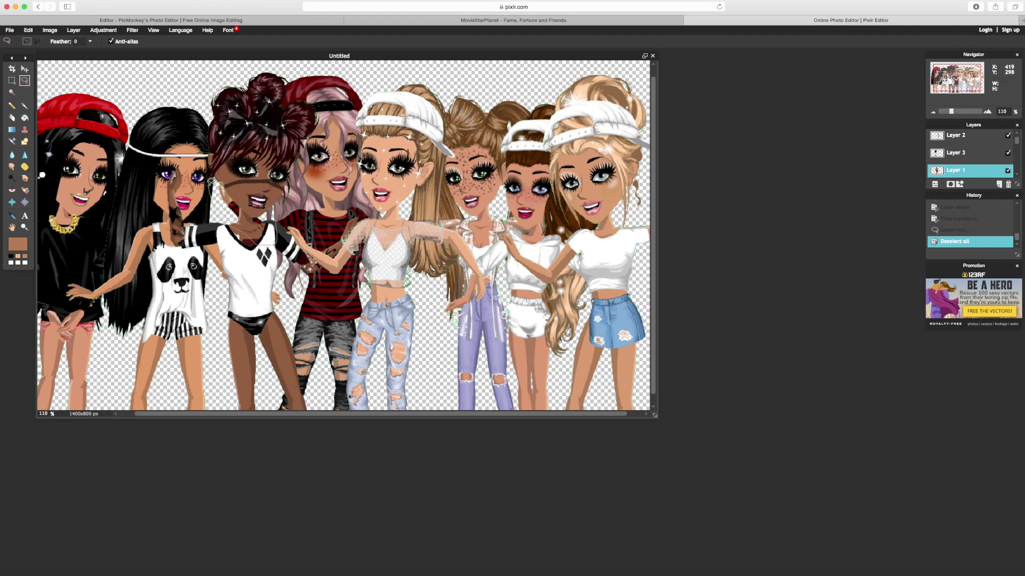
key("e")
left_click(49, 41)
left_click(107, 62)
key("ctrl+d")
left_click(998, 184)
left_click_drag(992, 171, 1009, 138)
Position the copied red-sleeved hand on the dark-red-buns character's shoulder and erase its surplus parts.
key("ctrl+t")
left_click_drag(333, 238, 240, 237)
key("Return")
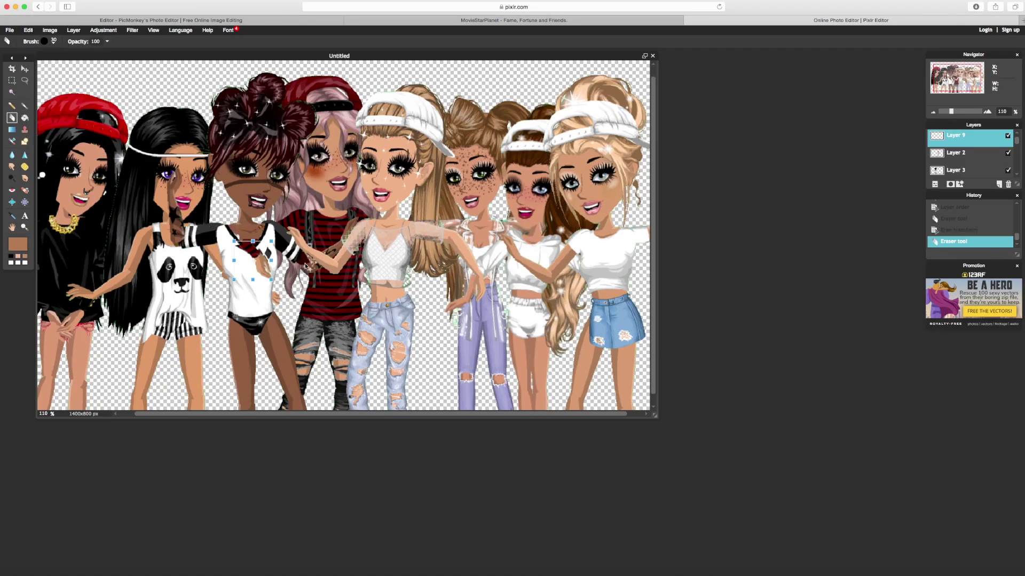
key("ctrl+t")
left_click_drag(239, 248, 212, 264)
left_click(367, 251)
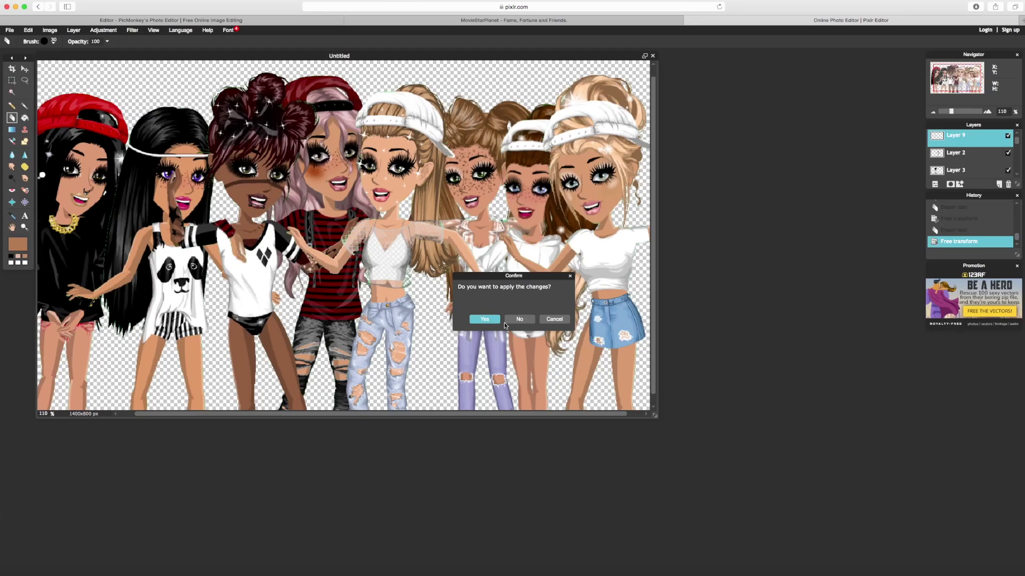
left_click(484, 320)
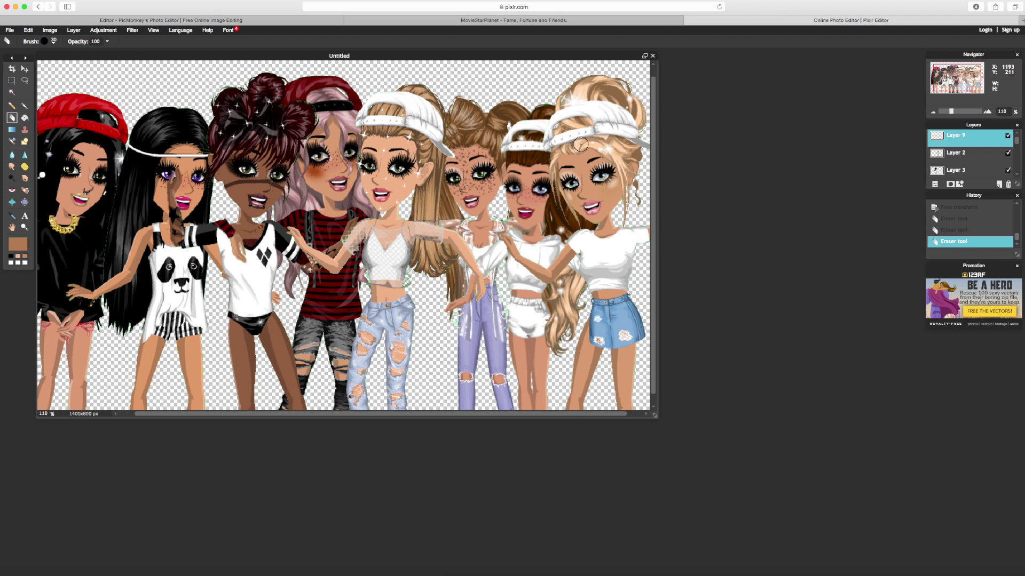
Lasso the pink-haired character's other arm on Layer 1, erase over the selection and put the copied piece on a new topmost layer.
left_click_drag(1016, 140, 1016, 147)
left_click(961, 165)
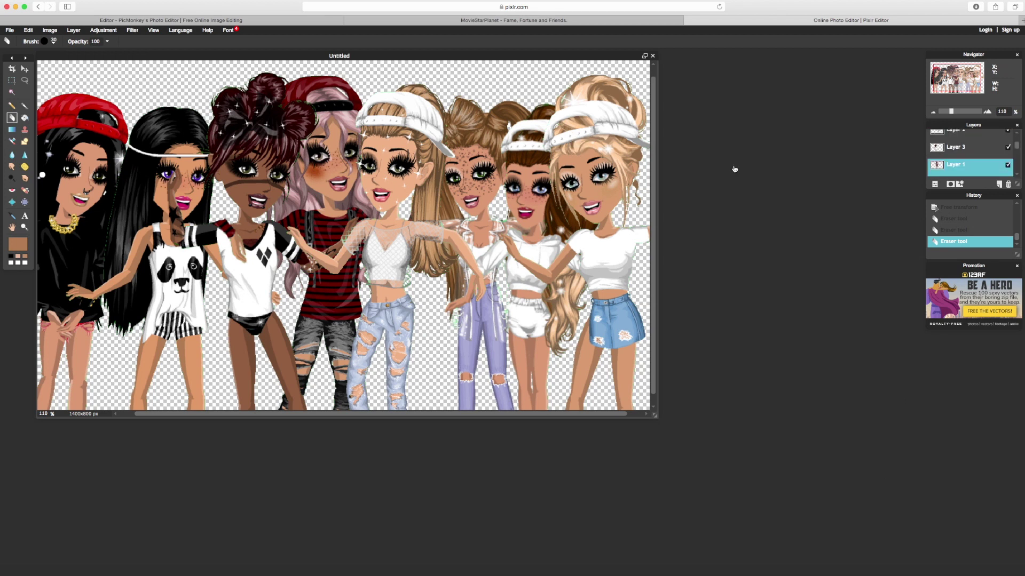
left_click(25, 81)
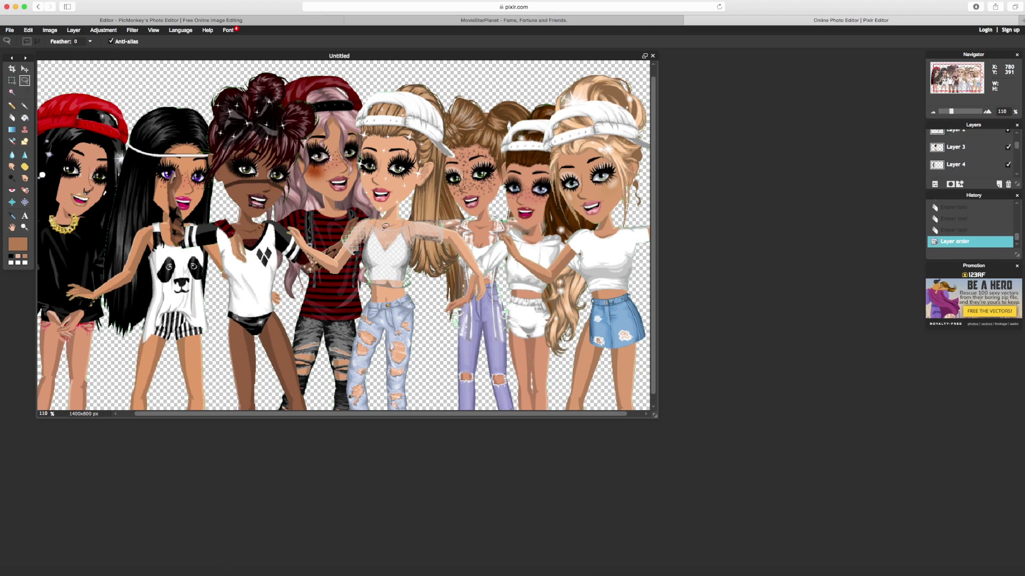
key("e")
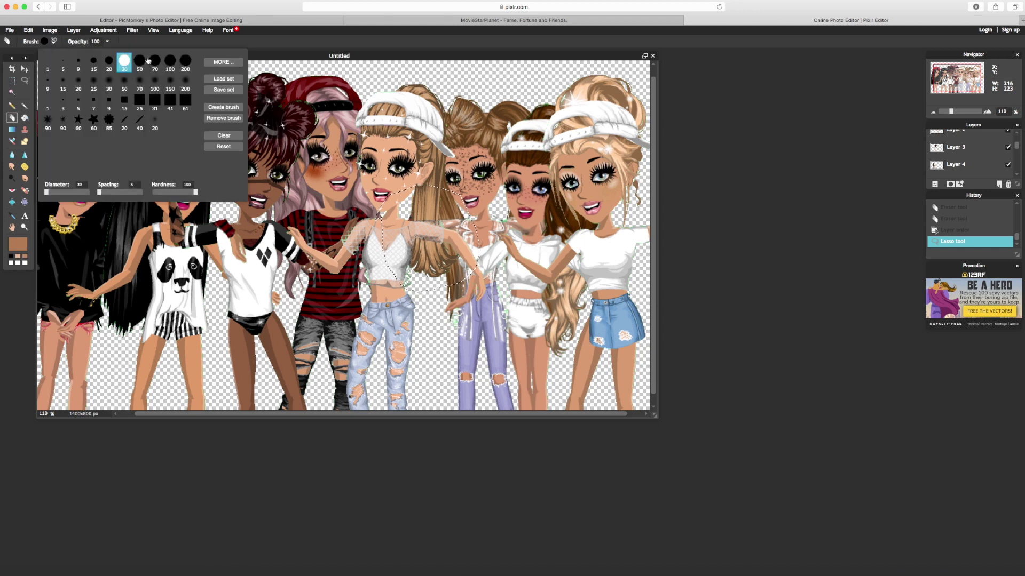
left_click_drag(421, 278, 460, 235)
key("super+d")
key("super+v")
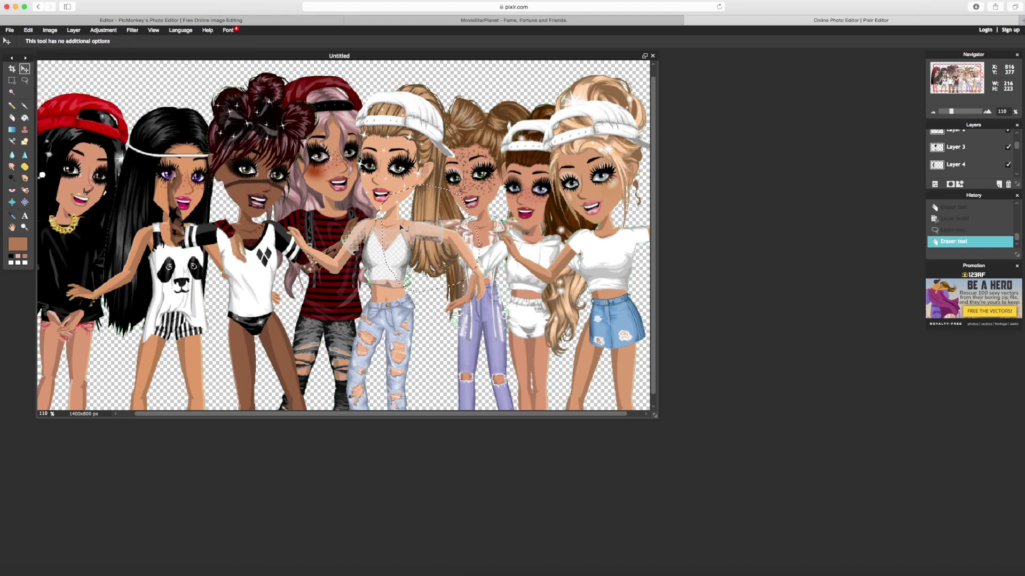
left_click_drag(1018, 148, 977, 135)
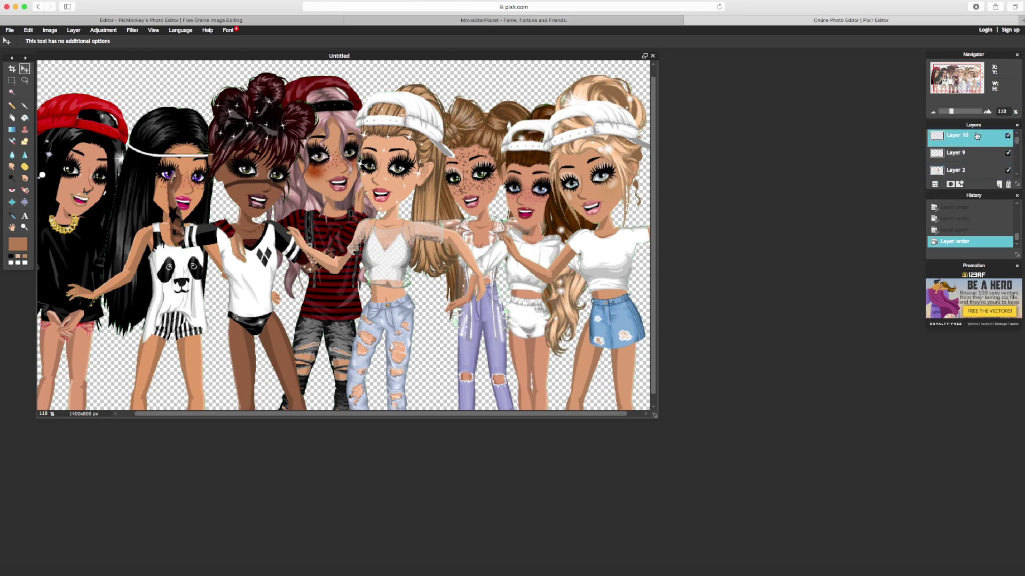
Trim the second copied arm with a size 100 Eraser and place its hand on the ripped-jeans character's shoulder.
left_click(28, 30)
left_click(50, 144)
mouse_move(341, 240)
left_mouse_down()
mouse_move(398, 240)
mouse_move(373, 267)
mouse_move(405, 280)
left_mouse_up()
left_click(11, 117)
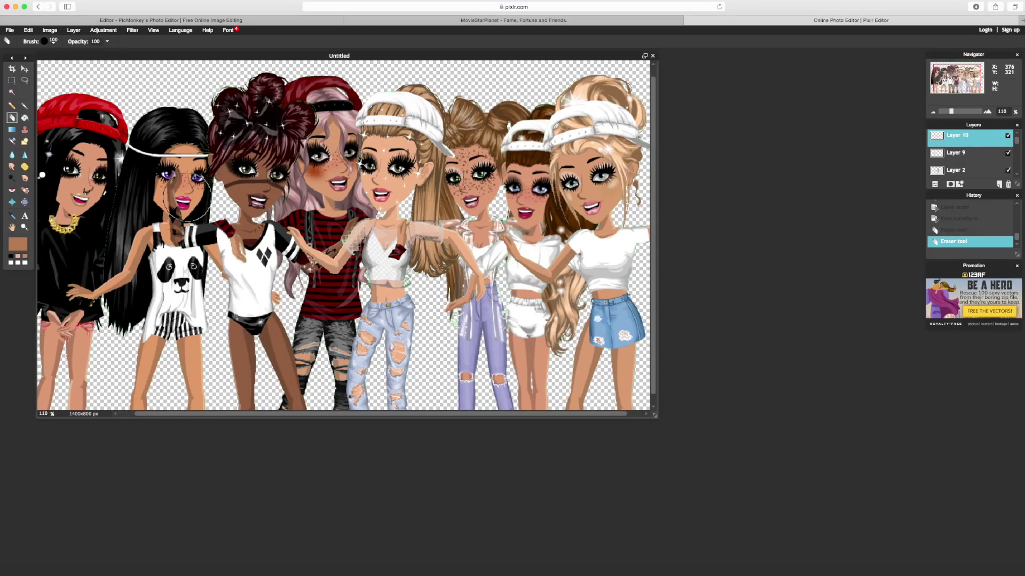
left_click_drag(368, 211, 421, 235)
key("Return")
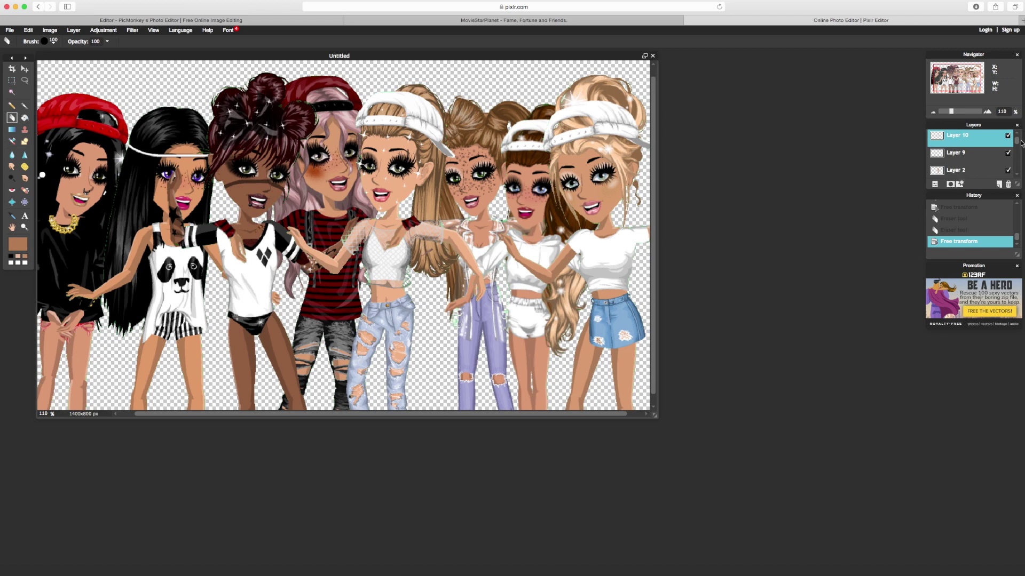
Lasso the white-crop-top character's raised arm on Layer 2, erase it there, and paste it on a new layer angled downwards.
left_click(955, 170)
left_click(28, 30)
left_click(32, 91)
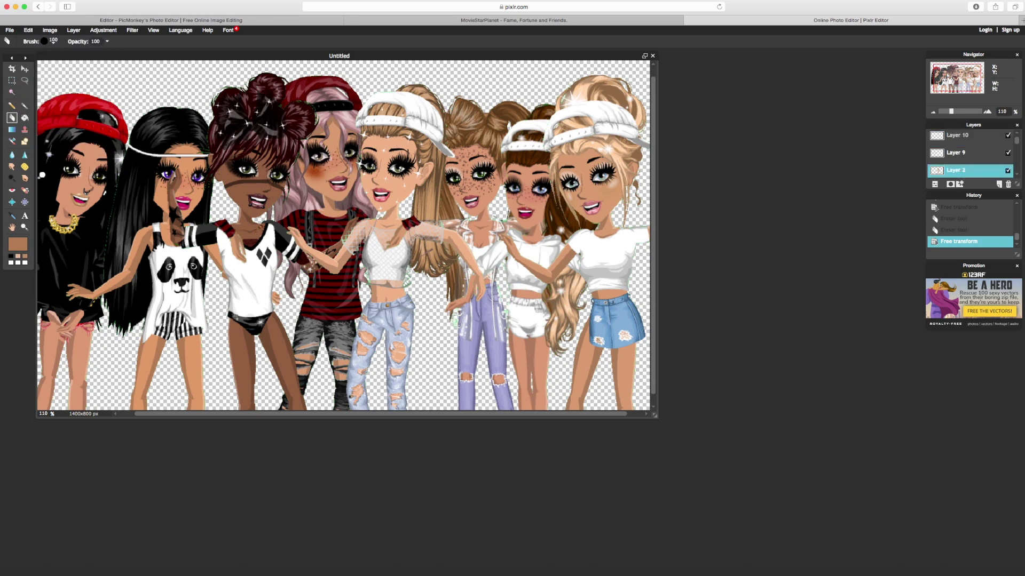
left_click(25, 80)
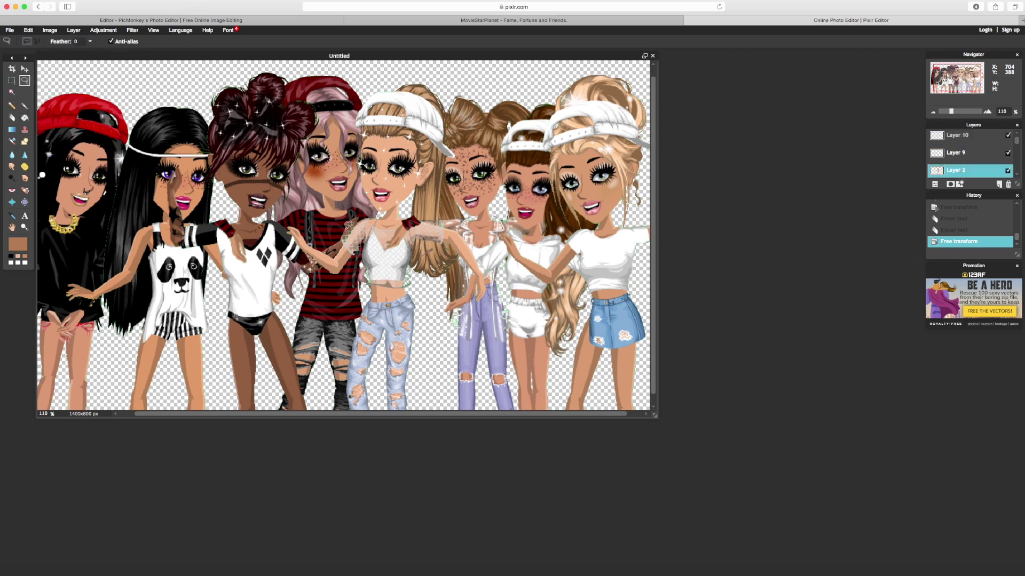
key("e")
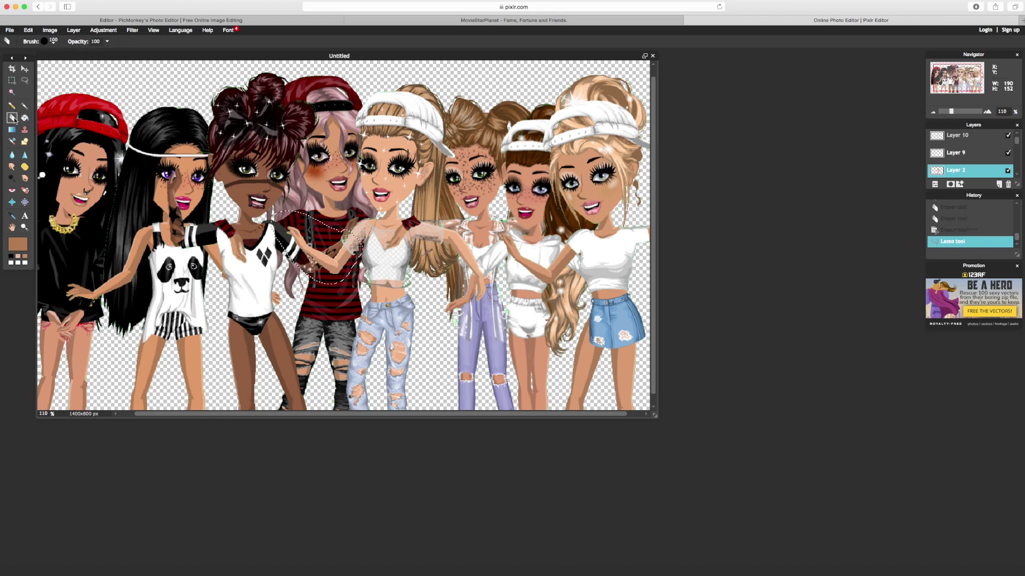
key("ctrl+v")
mouse_move(317, 232)
left_mouse_down()
mouse_move(335, 220)
mouse_move(350, 231)
mouse_move(336, 227)
left_mouse_up()
key("l")
key("Return")
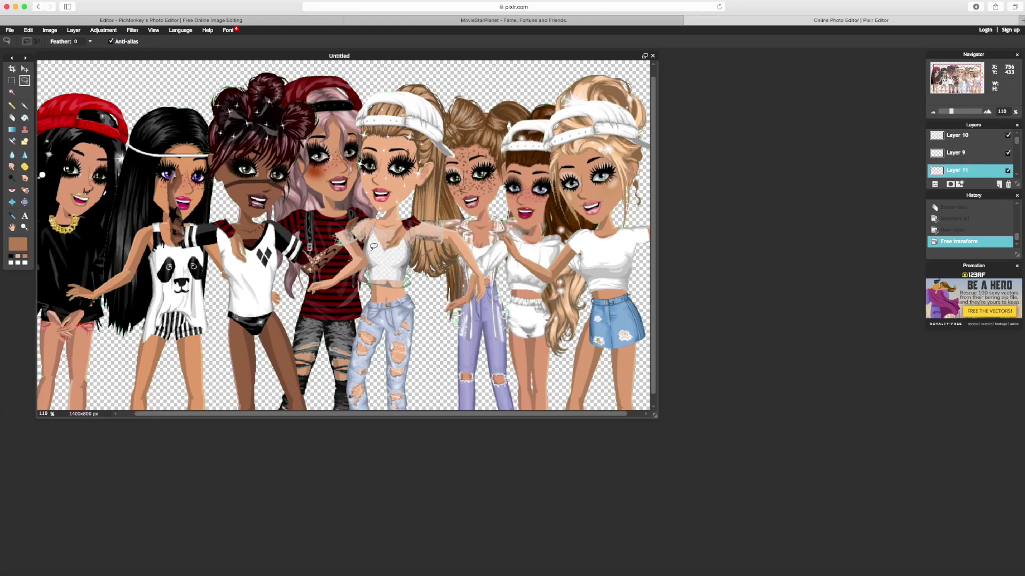
Separate the upper part of the copied arm from Layer 11 onto a new layer and stack it directly above Layer 11.
key("ctrl+c")
key("e")
key("ctrl+d")
key("ctrl+v")
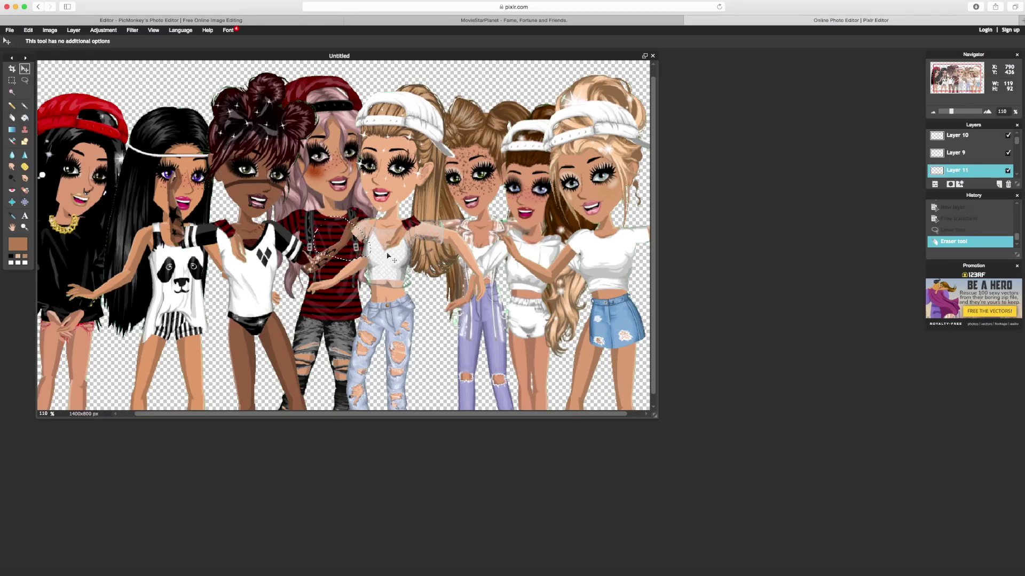
left_click_drag(330, 203, 344, 209)
left_click(991, 150)
key("Return")
left_click_drag(1018, 143, 965, 168)
Rotate the forearm on Layer 11 to a steeper angle and fit the upper-arm piece on Layer 12 to the white-crop-top character's sleeve.
key("ctrl+t")
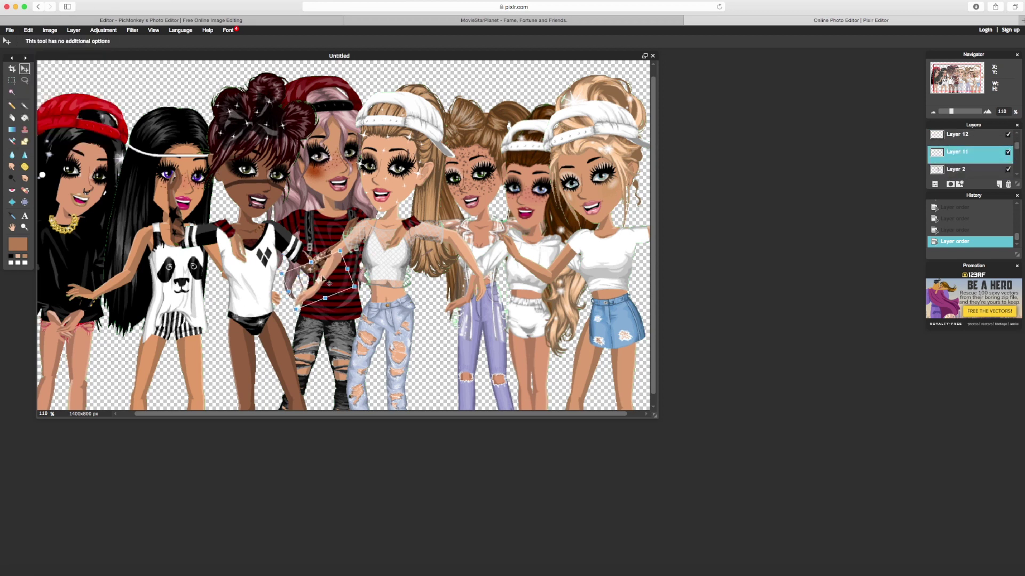
left_click(325, 221)
left_click(483, 320)
left_click(958, 134)
left_click(28, 30)
left_click(53, 149)
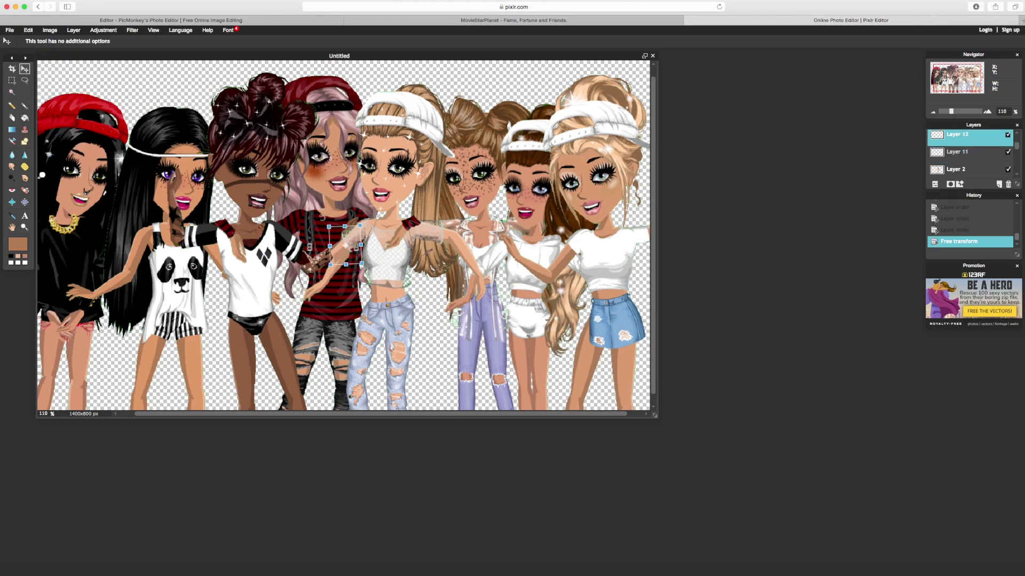
left_click_drag(345, 241, 369, 262)
left_click(405, 263)
left_click(484, 319)
Move the forearm on Layer 11 so that it joins the upper-arm piece at the elbow.
left_click(958, 152)
left_click(28, 30)
left_click(54, 149)
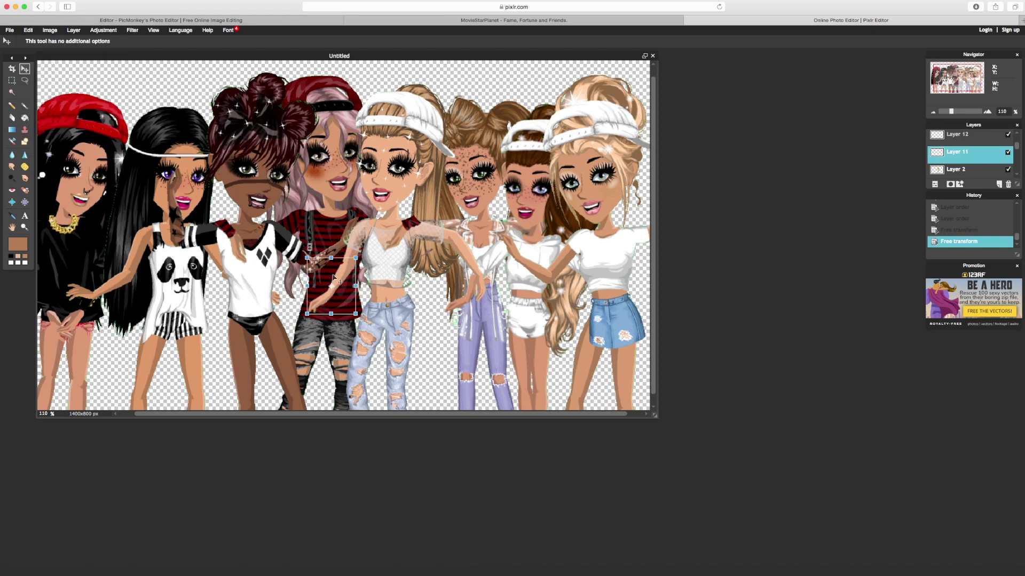
left_click_drag(328, 272, 334, 267)
left_click(480, 317)
Lasso the dark-red-buns character's tattooed forearm on Layer 3, erase it there, and paste it on a new layer turned downwards.
scroll(1015, 146, "down", 2)
left_click(955, 160)
left_click(25, 80)
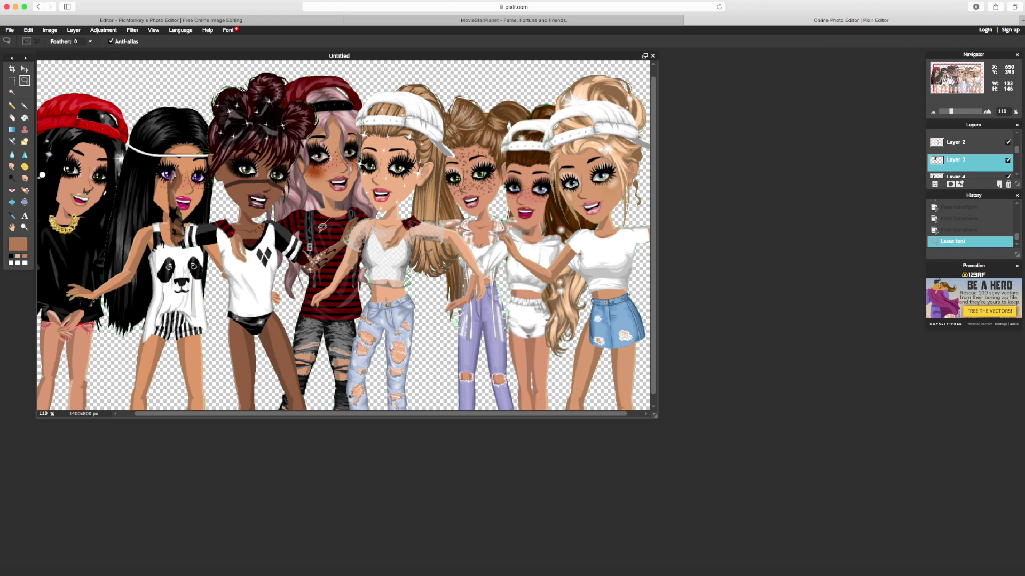
key("e")
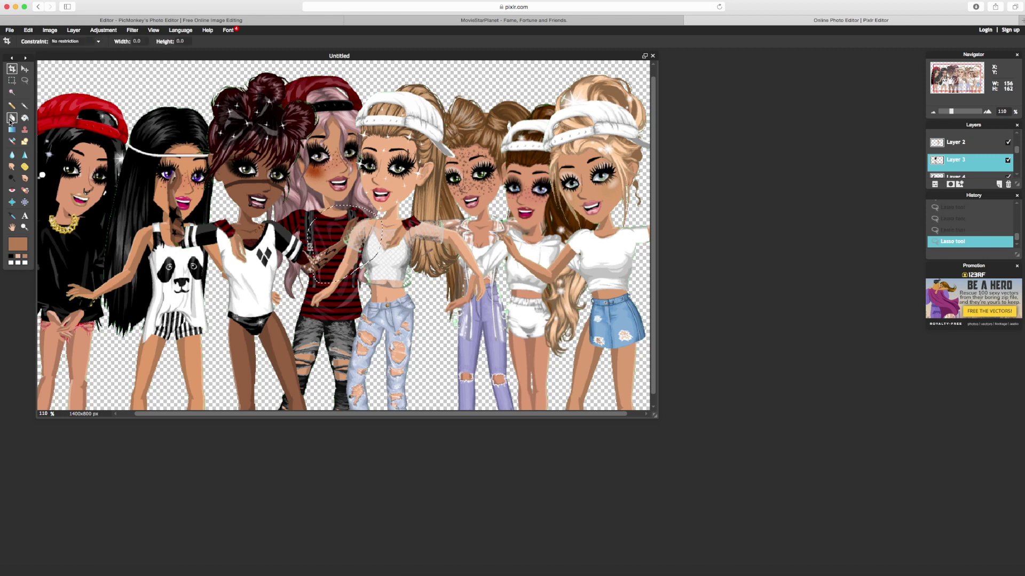
left_click_drag(347, 230, 372, 251)
key("super+d")
key("super+v")
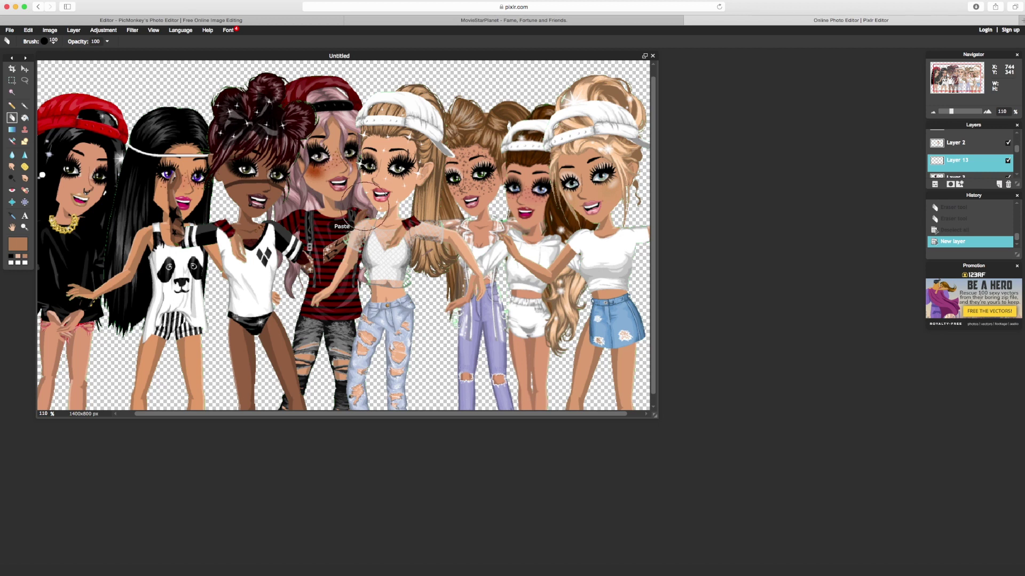
left_click(28, 30)
left_click(50, 134)
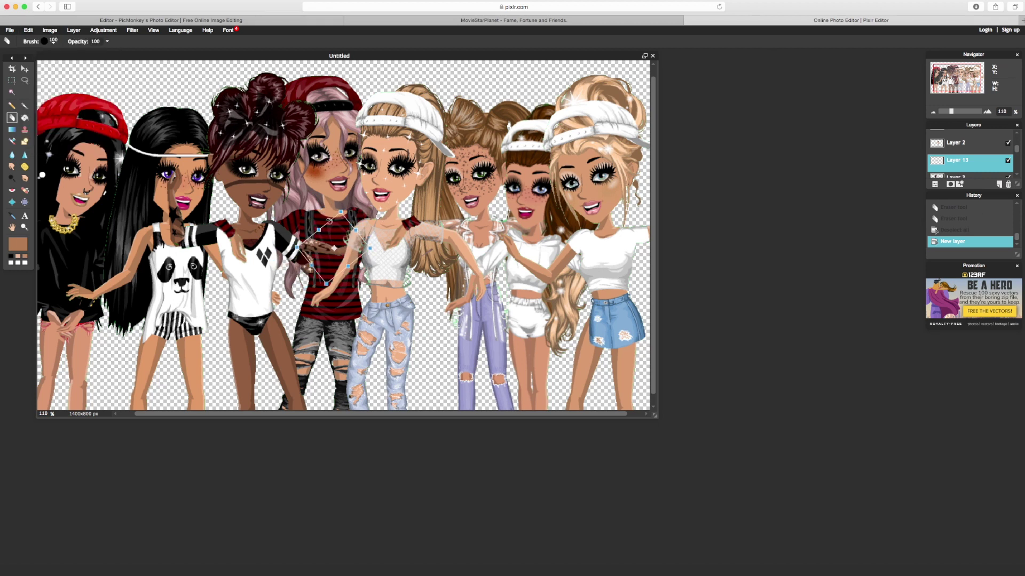
key("Return")
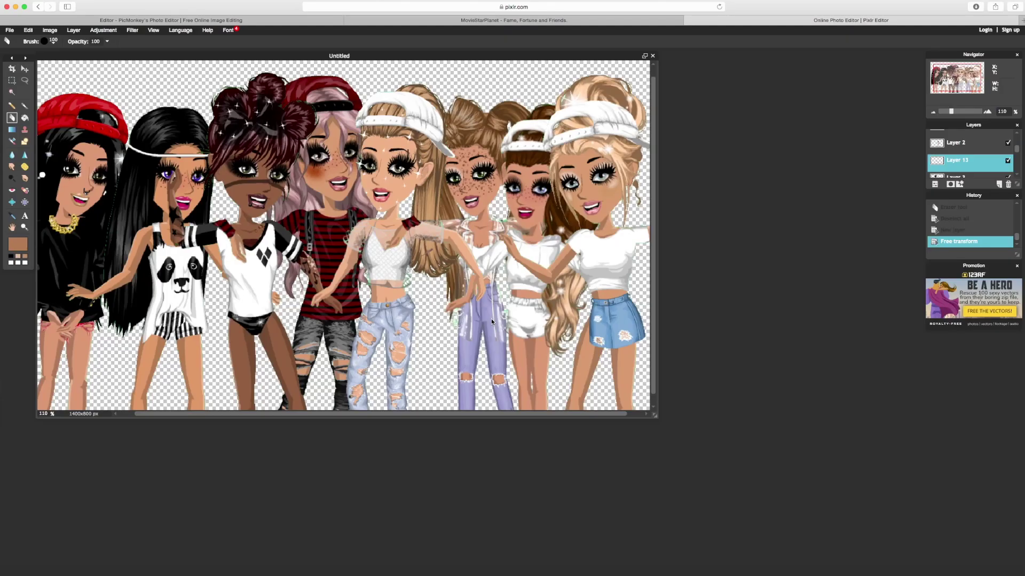
Reposition the white-crop-top character's forearm on Layer 11 so that its hand meets the tattooed arm's hand.
left_click_drag(1018, 150, 1018, 140)
left_click(28, 30)
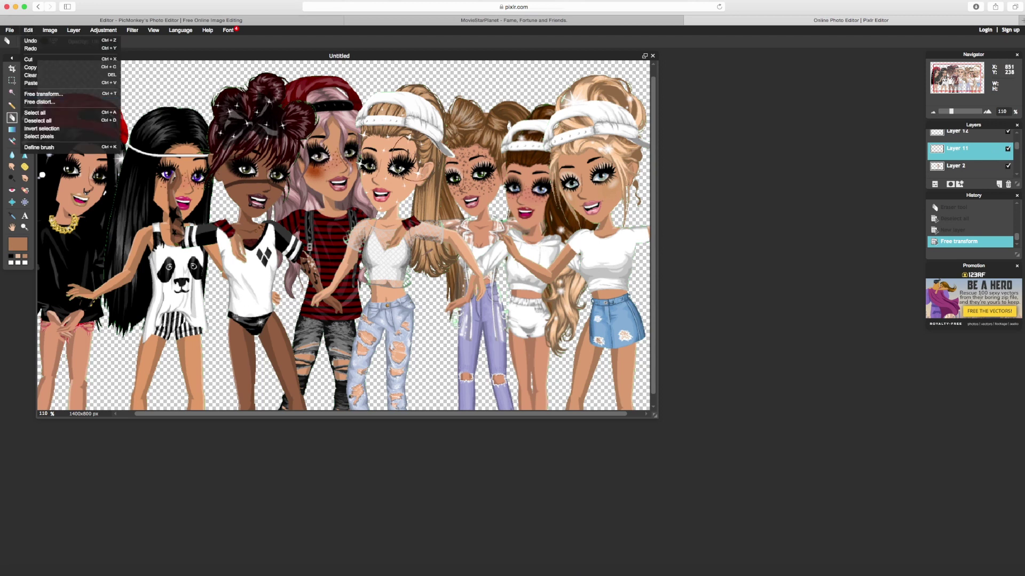
left_click(42, 94)
mouse_move(310, 250)
left_mouse_down()
mouse_move(335, 265)
mouse_move(315, 255)
mouse_move(323, 250)
left_mouse_up()
left_click(483, 319)
Lasso the tattooed arm's fingers on Layer 13, erase them there, and paste them on a new layer.
left_click_drag(951, 112, 959, 112)
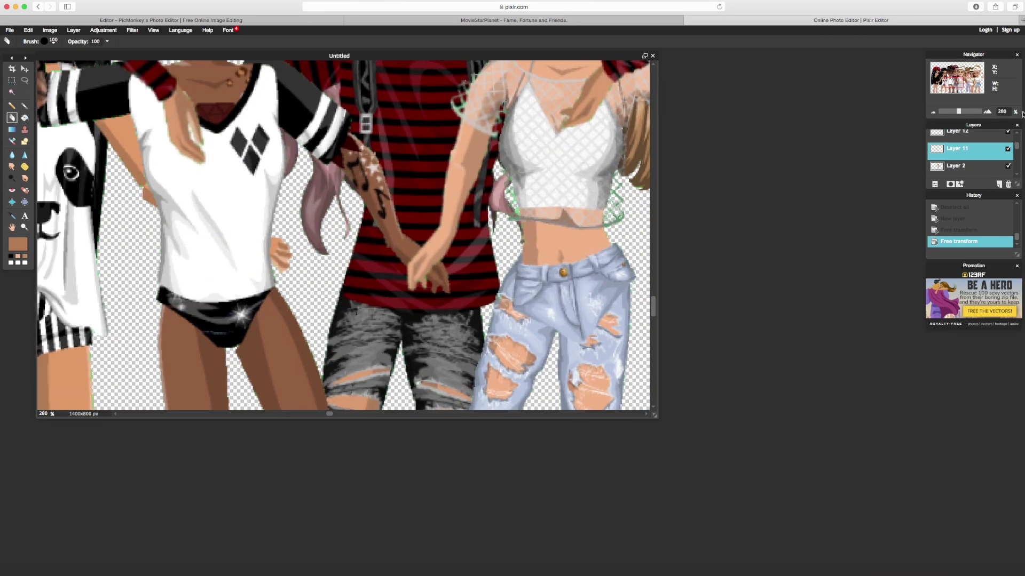
scroll(970, 155, "down", 1)
left_click(969, 171)
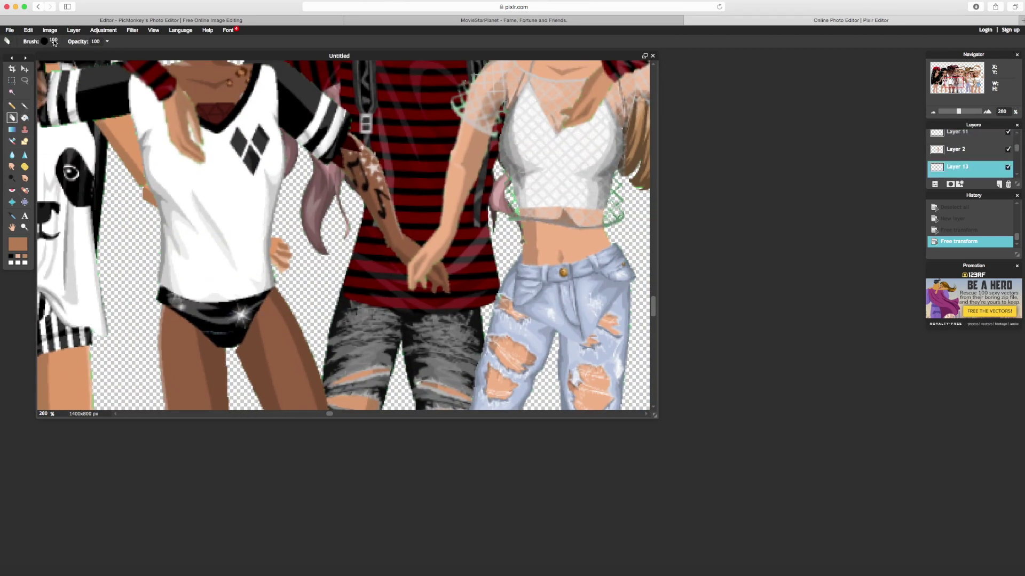
left_click(24, 79)
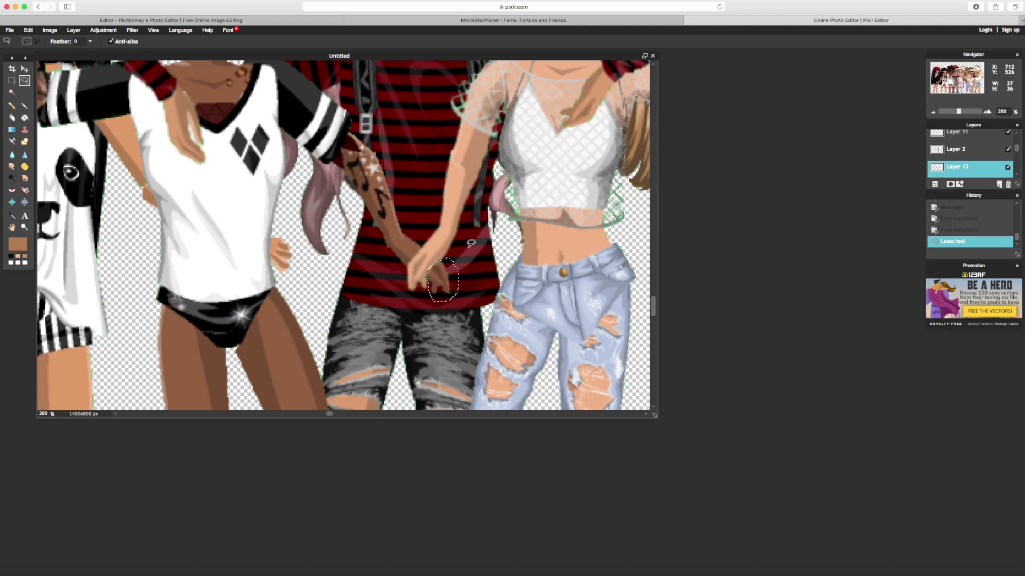
left_click(12, 118)
left_click_drag(434, 266, 449, 288)
left_click(28, 30)
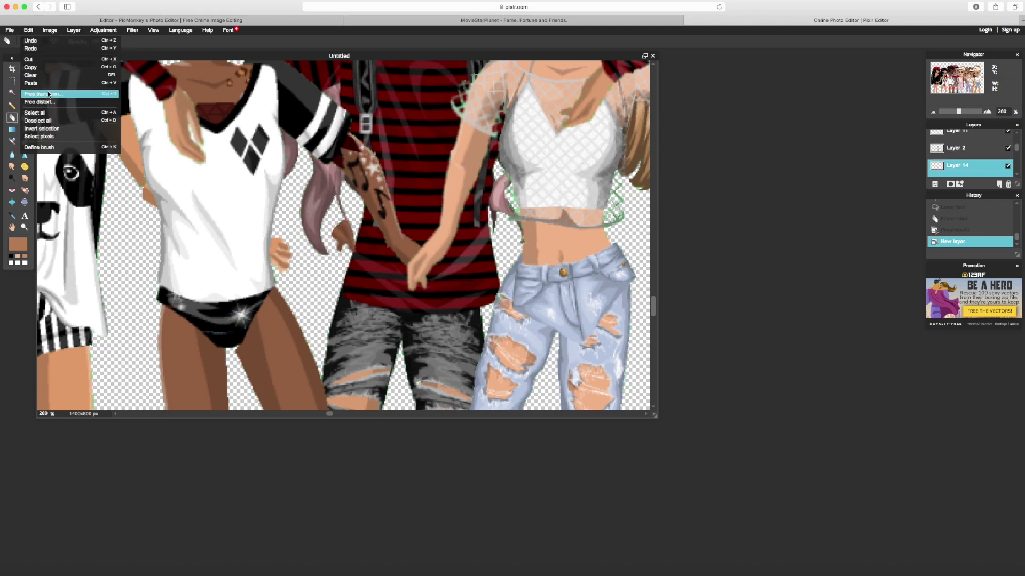
left_click(37, 81)
key("Return")
Stack the fingers layer directly above Layer 12 and place the fingers over the white-crop-top character's hand.
left_click_drag(961, 167, 960, 134)
left_click_drag(1017, 151, 1017, 140)
left_click_drag(960, 170, 960, 144)
key("ctrl+t")
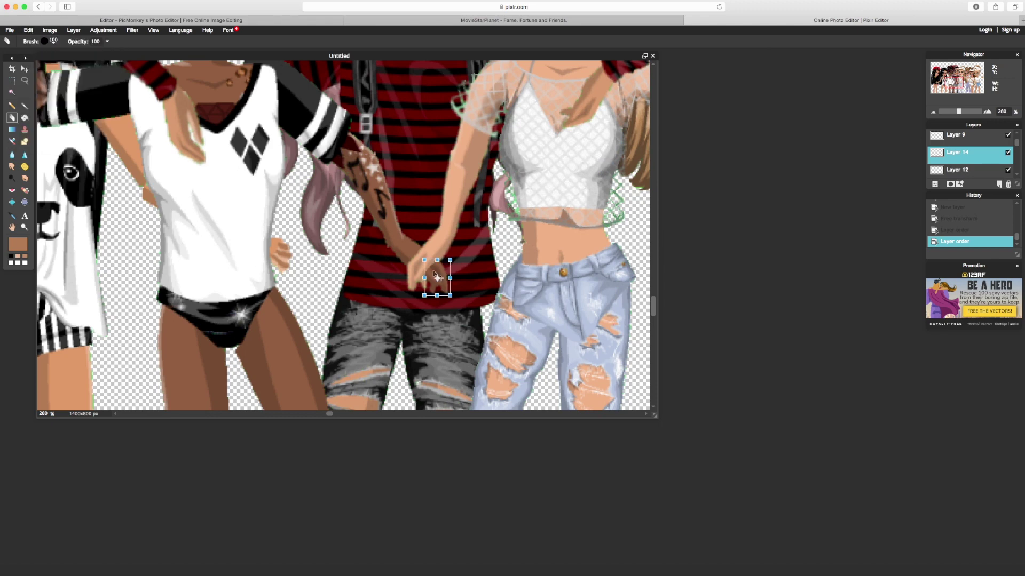
left_click_drag(434, 272, 425, 266)
left_click(483, 318)
Lasso the dark-red-buns character's other striped-sleeve arm on Layer 3, erase it there, and paste it on a new layer.
left_click_drag(948, 111, 947, 113)
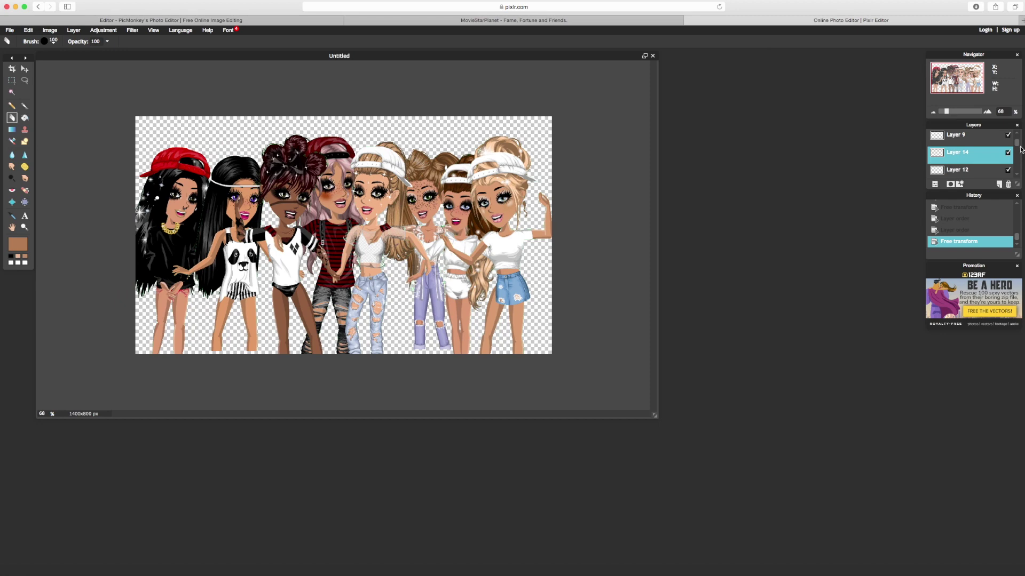
scroll(1003, 161, "down", 3)
left_click(980, 155)
left_click_drag(969, 113, 955, 113)
left_click(24, 80)
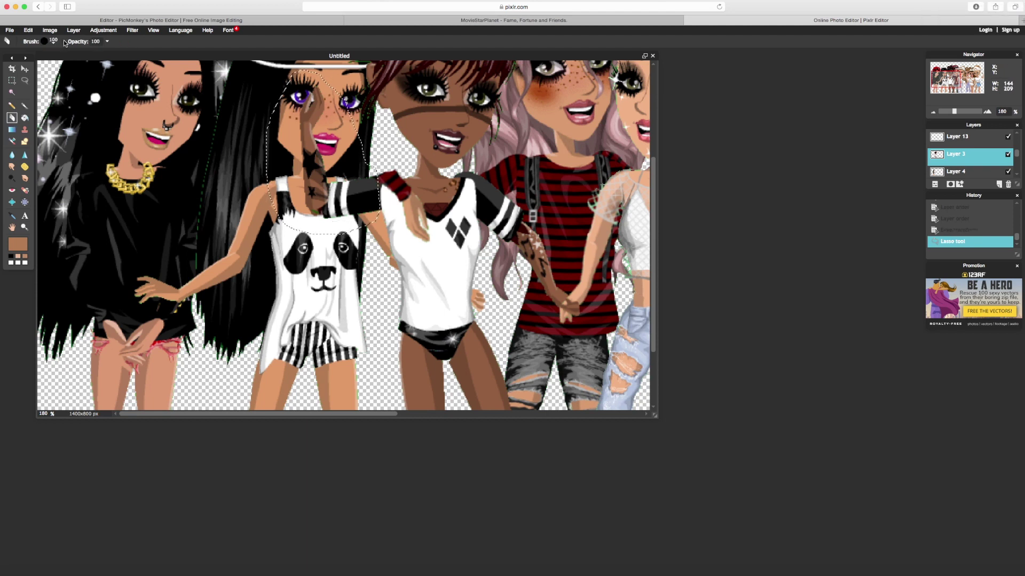
key("ctrl+x")
key("ctrl+v")
left_click(28, 30)
Rotate the pasted striped-sleeve arm and fit it to the dark-red-buns character's shoulder with the forearm pointing downwards.
left_click(48, 123)
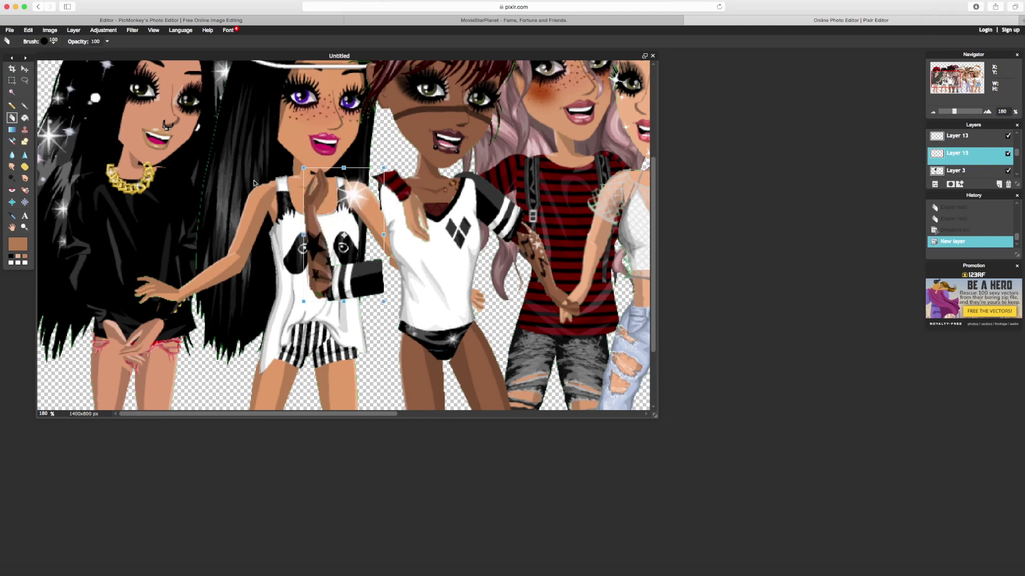
left_click_drag(342, 251, 352, 214)
mouse_move(365, 171)
left_mouse_down()
mouse_move(351, 96)
mouse_move(349, 173)
left_mouse_up()
left_click_drag(337, 300, 380, 211)
left_click(954, 111)
key("Return")
Try to lasso the white-crop-top character's other arm on Layer 2, erase it there, and paste it on a new layer.
left_click_drag(954, 111, 952, 113)
scroll(989, 161, "down", 2)
left_click(990, 162)
key("l")
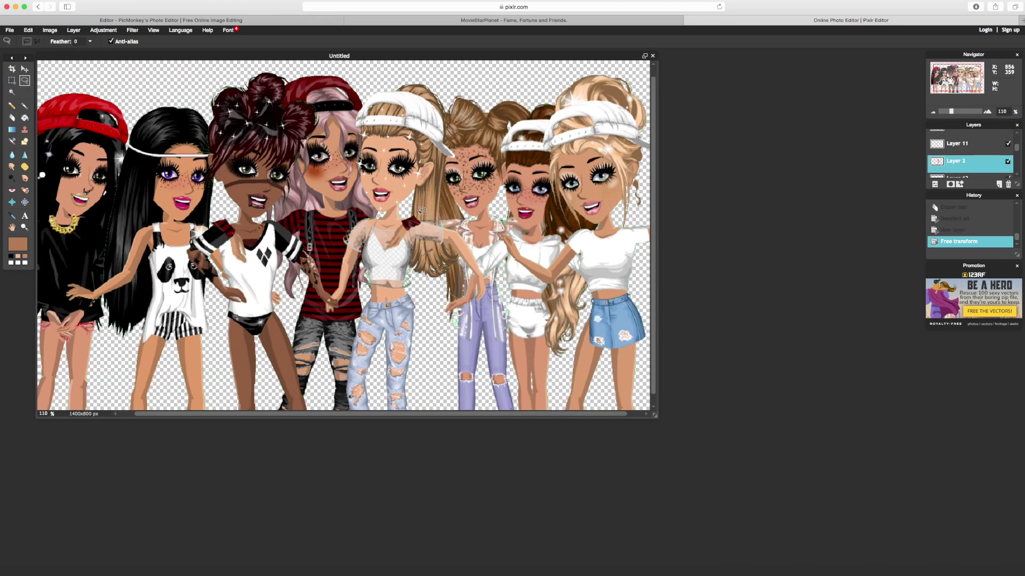
left_click(11, 118)
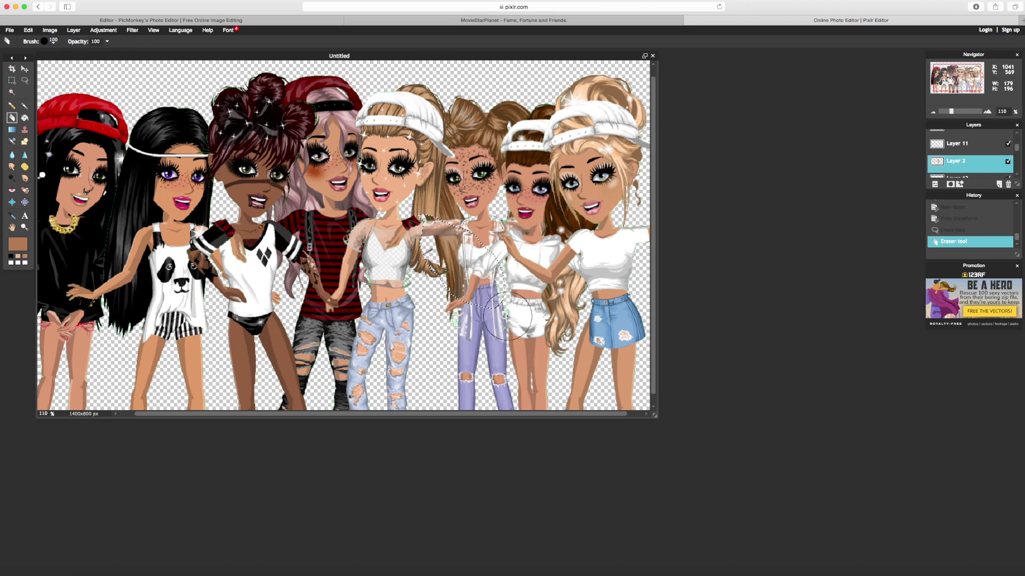
key("ctrl+c")
left_click(28, 30)
left_click(32, 80)
mouse_move(429, 235)
left_mouse_down()
mouse_move(439, 229)
mouse_move(443, 239)
left_mouse_up()
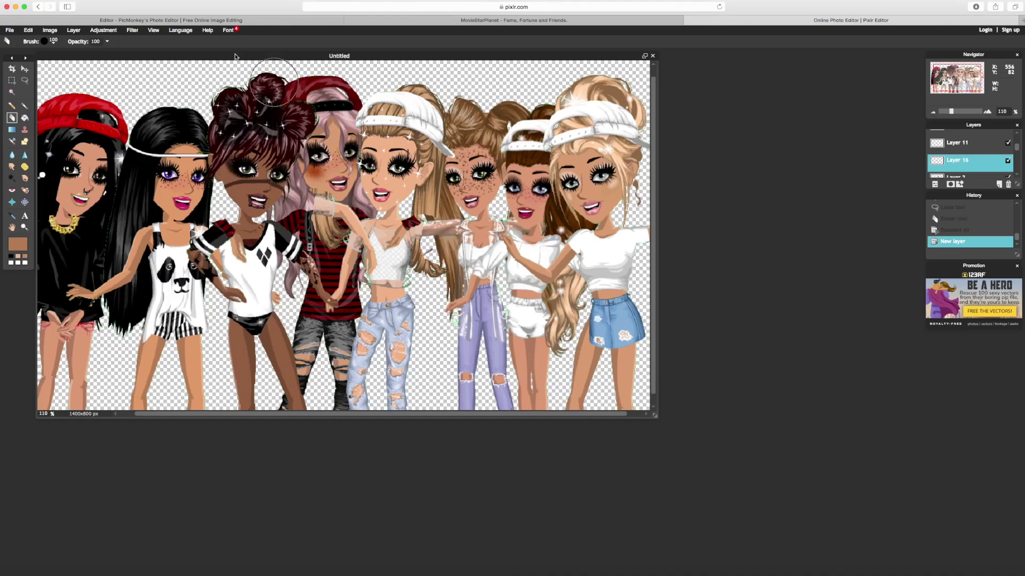
Undo the pasted arm layer, the deselection and the arm erasure on Layer 2.
left_click(28, 30)
left_click(30, 40)
left_click(28, 31)
left_click(30, 40)
left_click(28, 30)
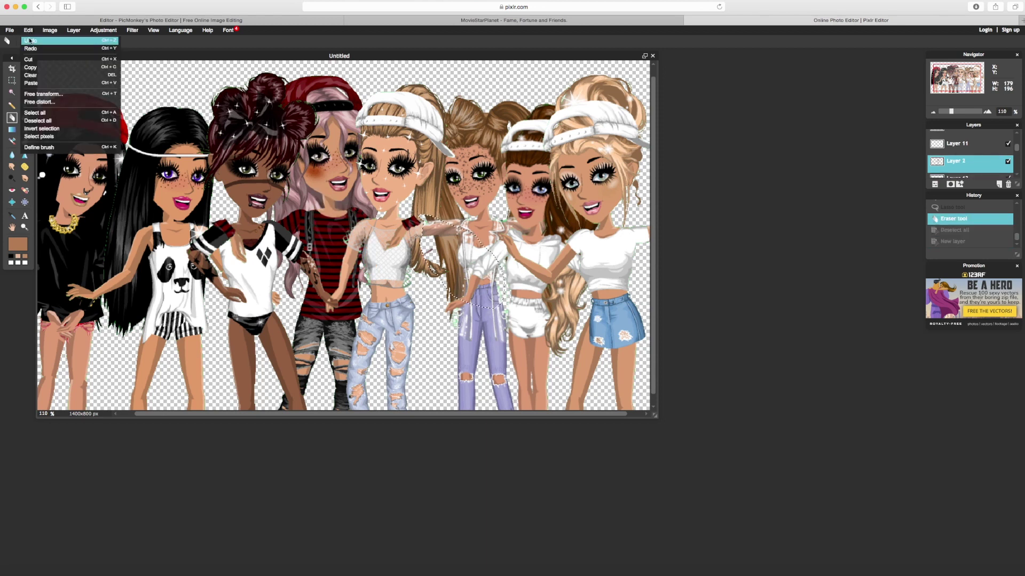
left_click(30, 41)
Lasso the white-crop-top character's other arm again, move it from Layer 2 to a new layer, and rotate its hand to her hip.
left_click_drag(440, 221, 427, 216)
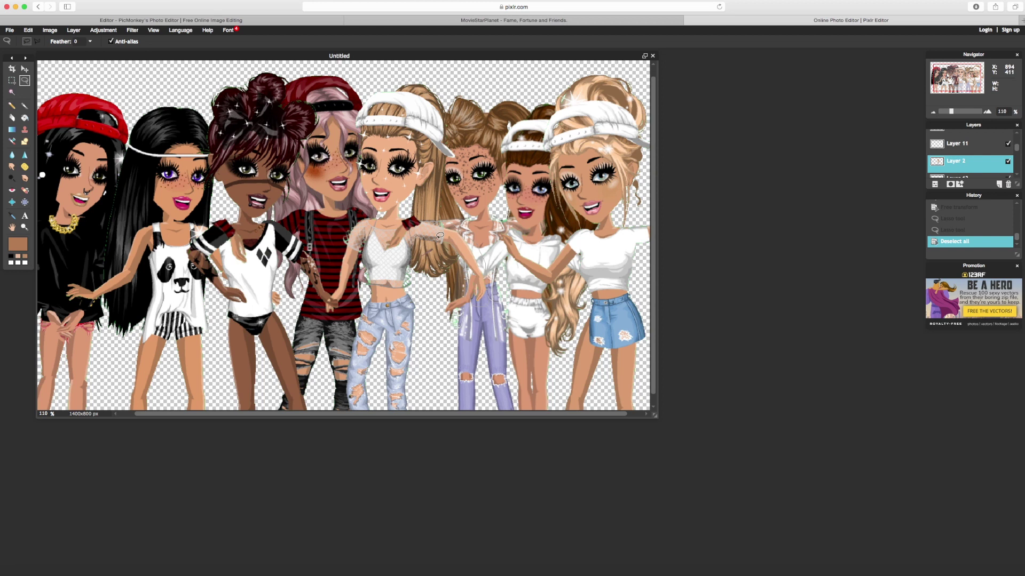
key("e")
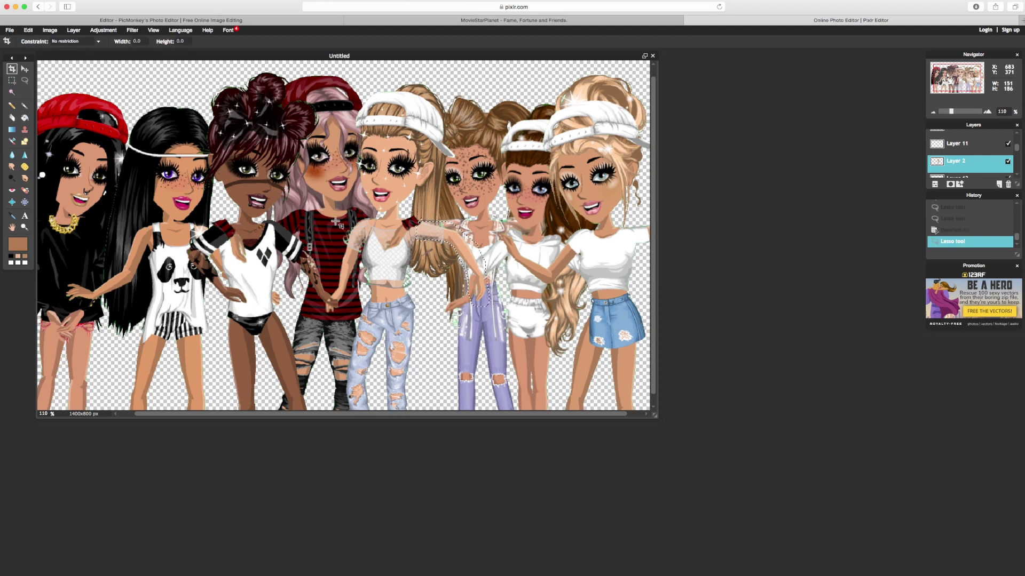
key("super+v")
key("super+t")
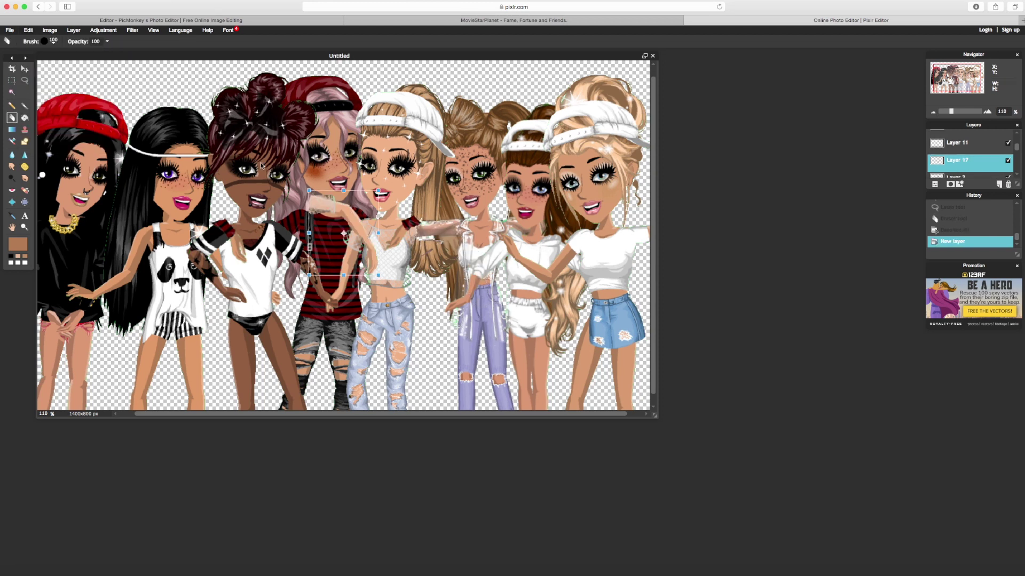
left_click_drag(480, 214, 427, 255)
key("Return")
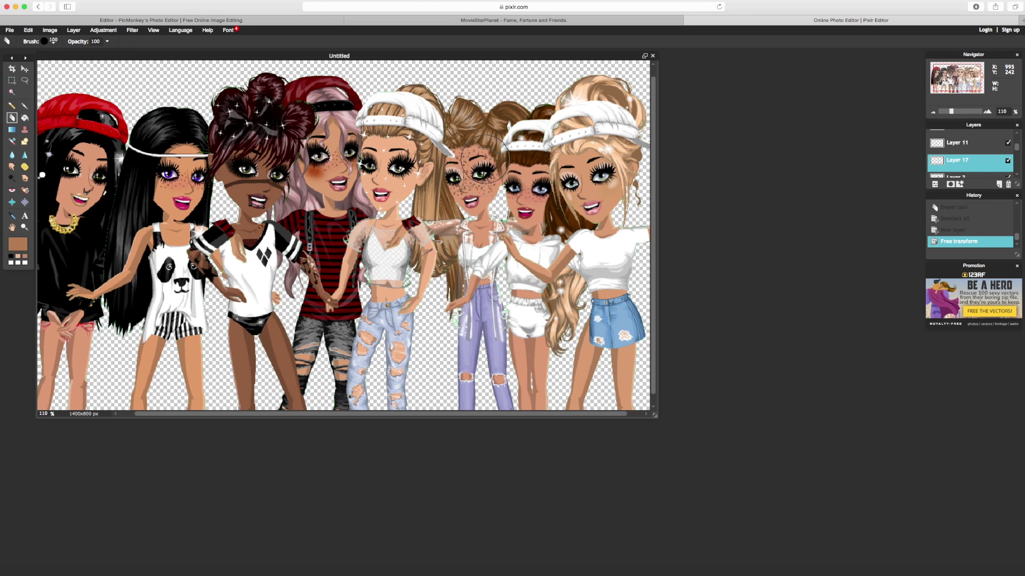
Lasso the red-cap character's hand on Layer 5, erase it there, and paste it on a new layer.
left_click_drag(1017, 148, 1018, 154)
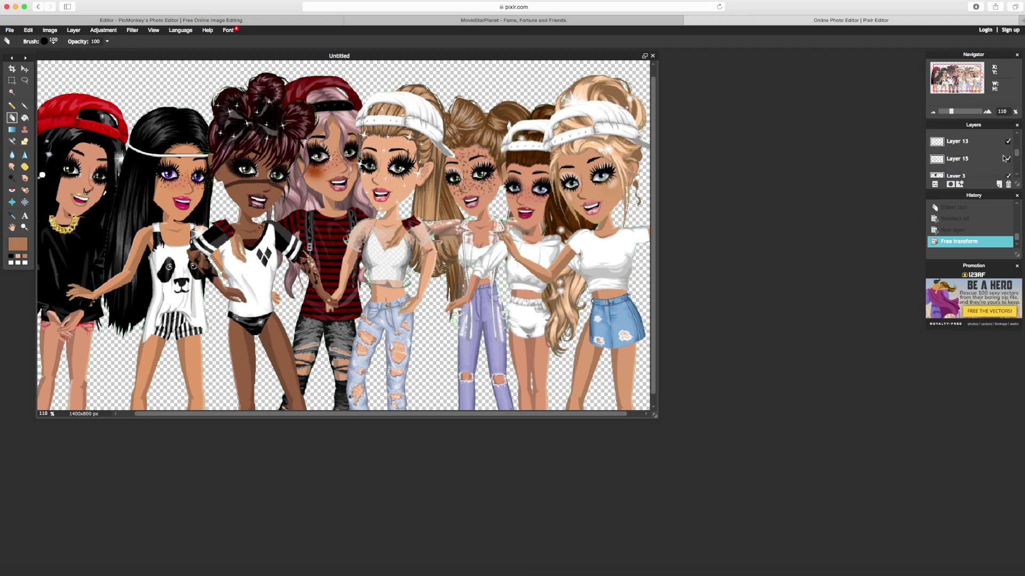
scroll(1006, 155, "down", 1)
left_click(1006, 165)
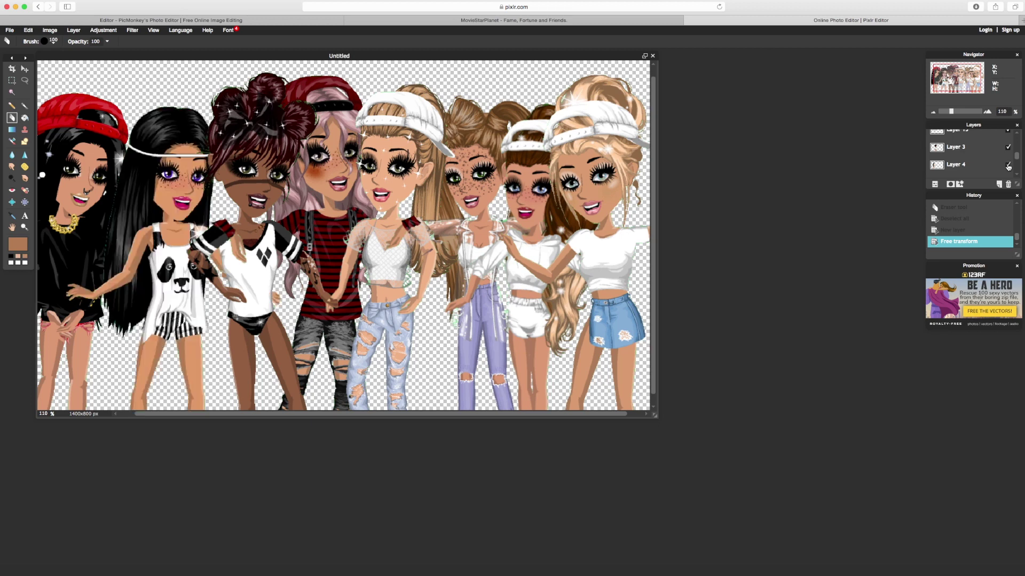
left_click(1006, 165)
left_click(25, 80)
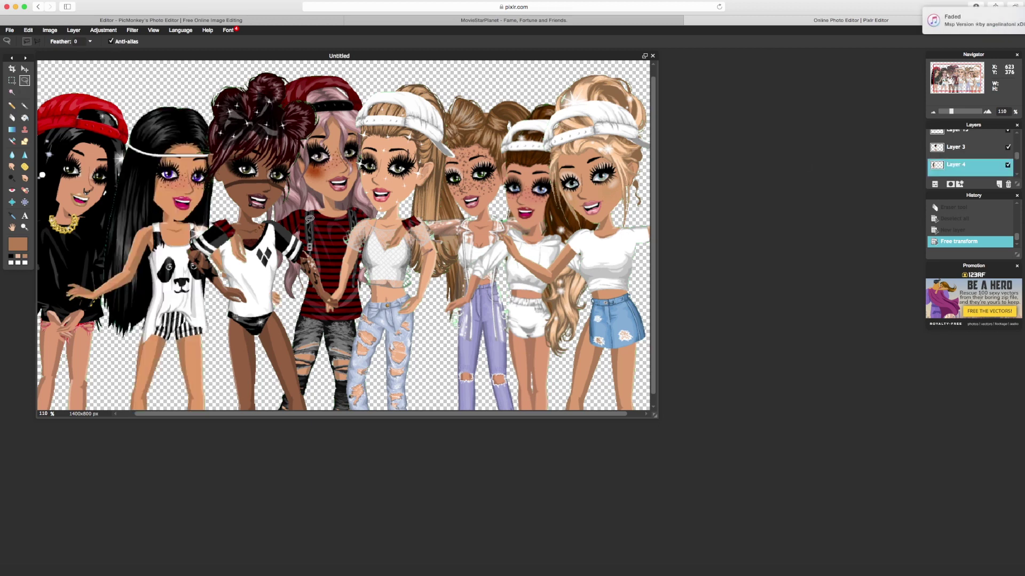
scroll(1007, 155, "down", 3)
left_click(960, 159)
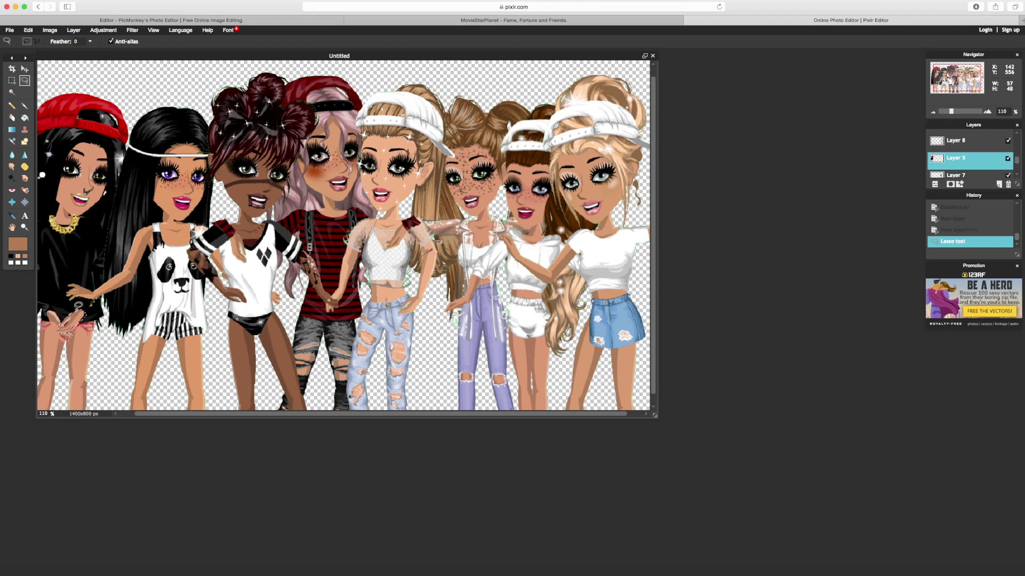
key("e")
Place the pasted hand at the panda-top character's outstretched hand and stack its layer above Layer 4.
left_click(28, 30)
left_click(40, 91)
left_click_drag(346, 234, 93, 296)
left_click(245, 342)
key("Return")
left_click_drag(987, 162, 975, 136)
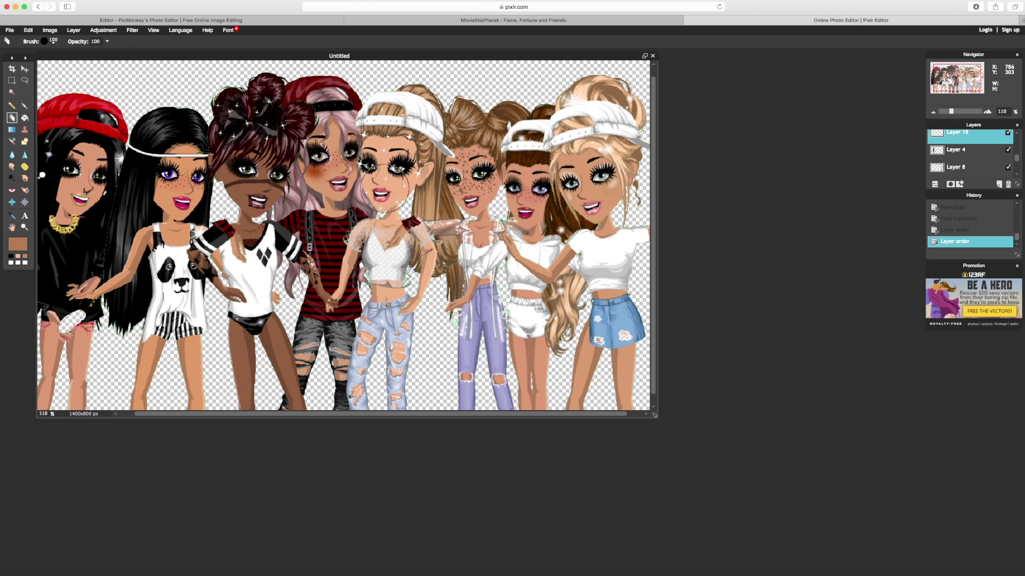
Adjust the pasted hand with Free Transform and trim its edges around the panda-top character's fingers with a small eraser.
left_click(28, 30)
left_click(42, 94)
scroll(80, 299, "up", 8)
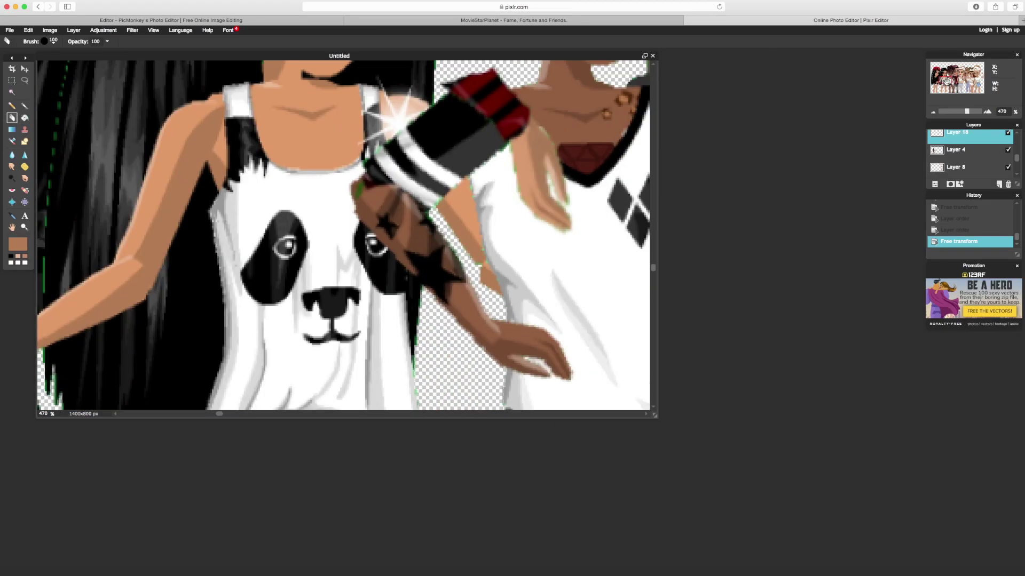
left_click(49, 41)
left_click(70, 104)
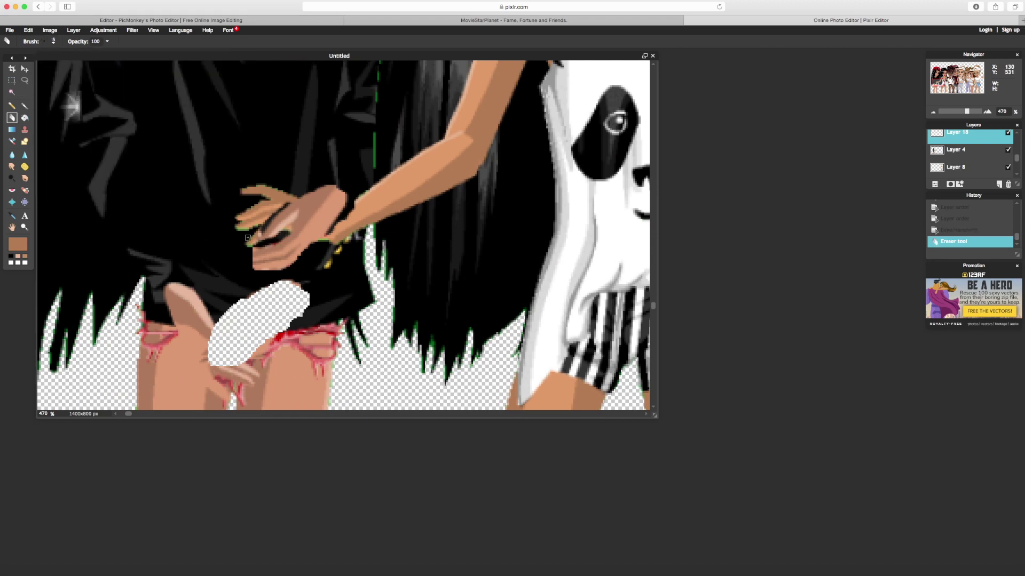
Transform the trimmed hand again so it fits into the panda-top character's outstretched hand, and apply the change.
left_click(957, 112)
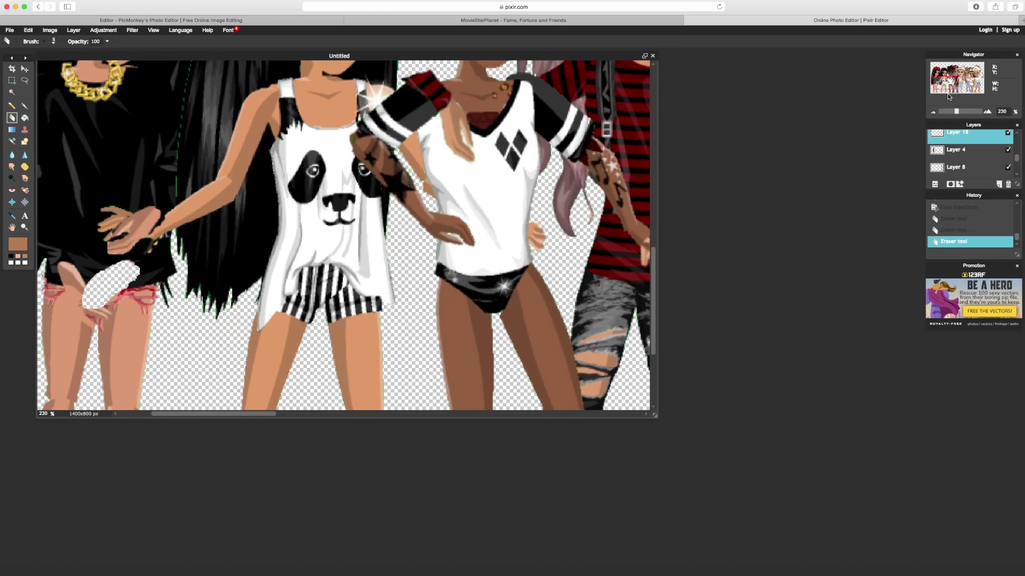
left_click(28, 30)
left_click_drag(239, 203, 218, 212)
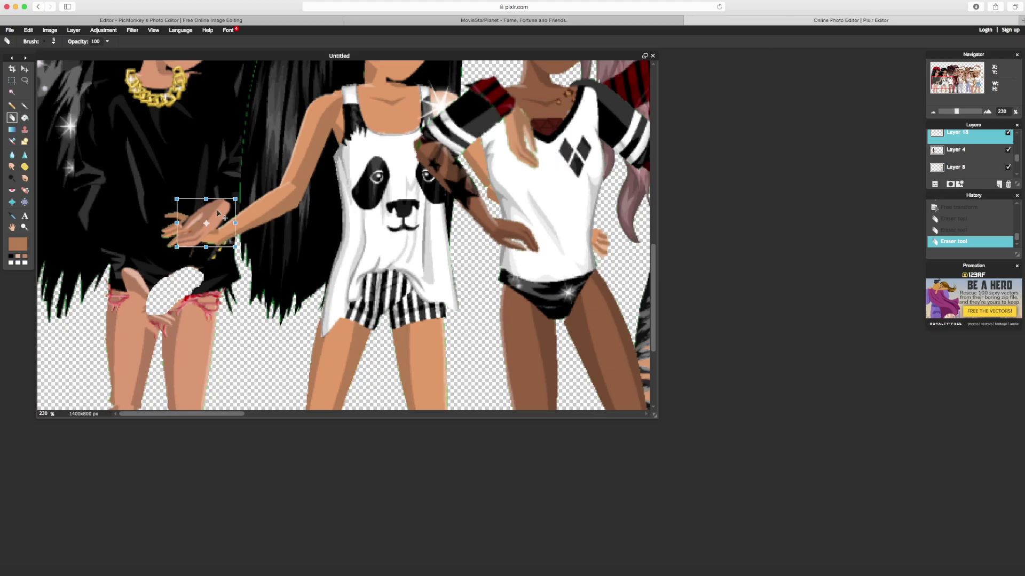
left_click(481, 318)
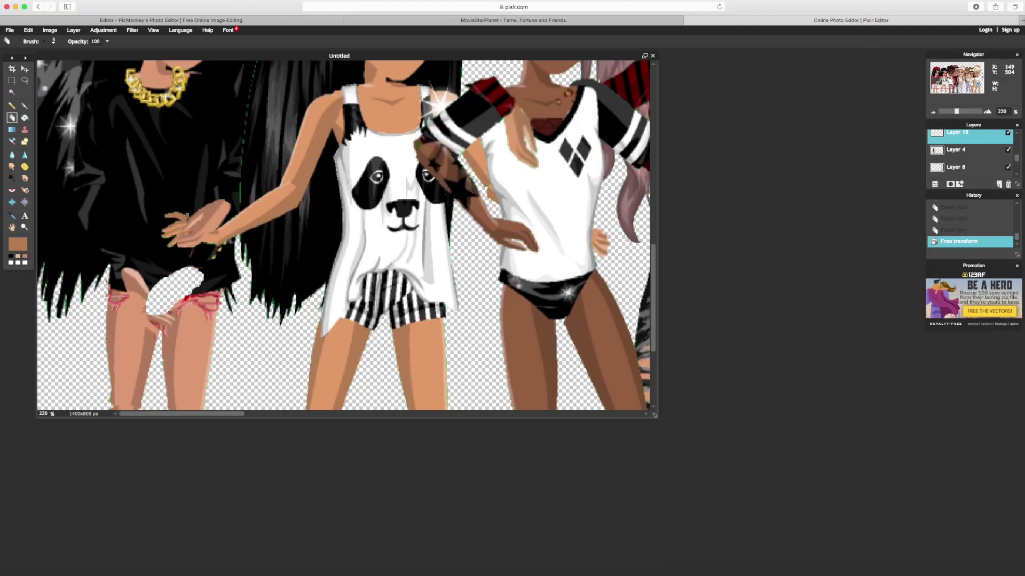
Try to fill the erased gap in the red-cap character's black outfit with the paint bucket, and undo the fill.
scroll(207, 226, "up", 1)
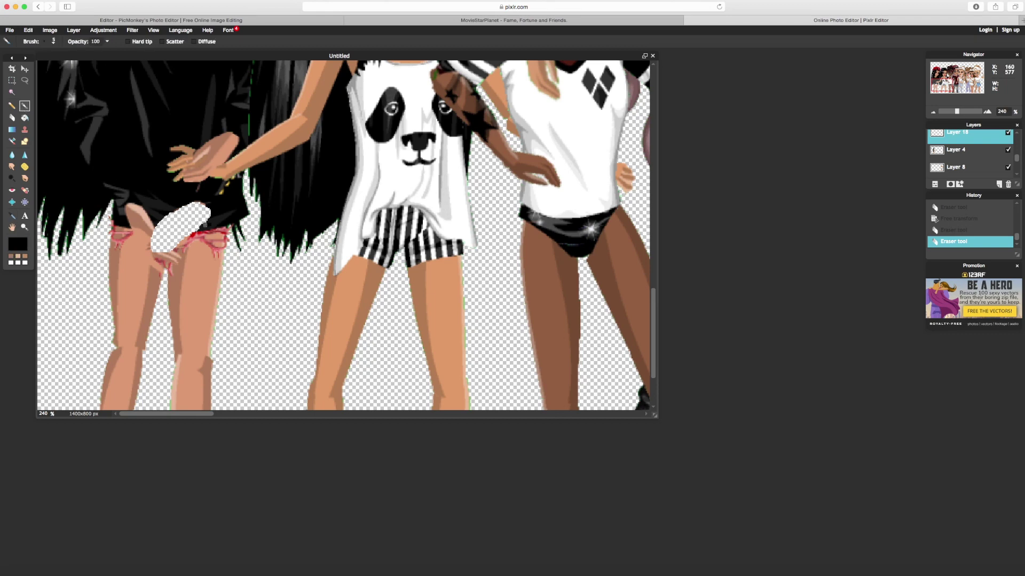
left_click(25, 117)
left_click(340, 224)
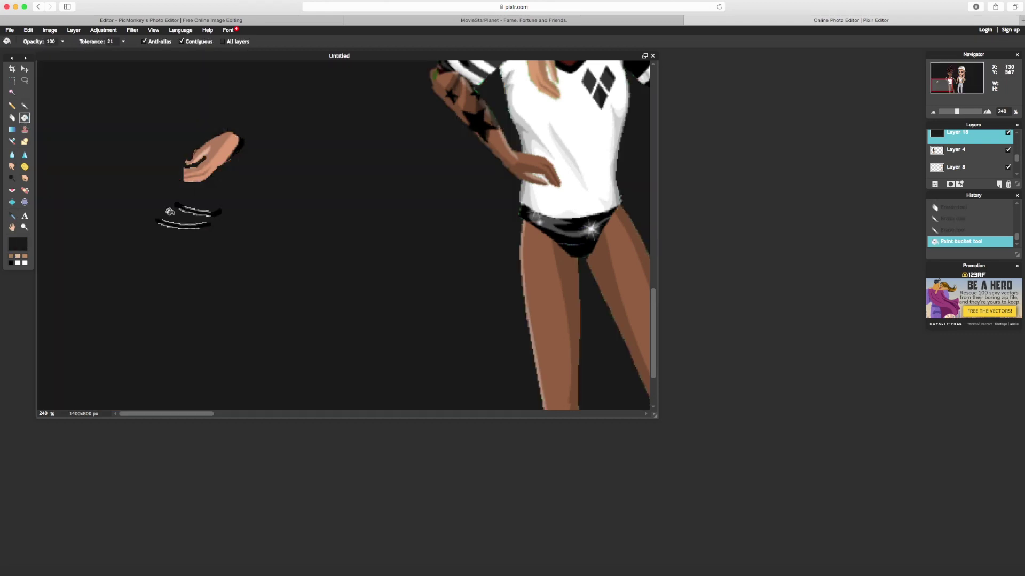
left_click(340, 224)
key("ctrl+z")
key("ctrl+z")
Paint over the erased gap in the red-cap character's shirt in black with a size 15 brush.
left_click(25, 105)
left_click(48, 42)
left_click_drag(167, 215, 207, 216)
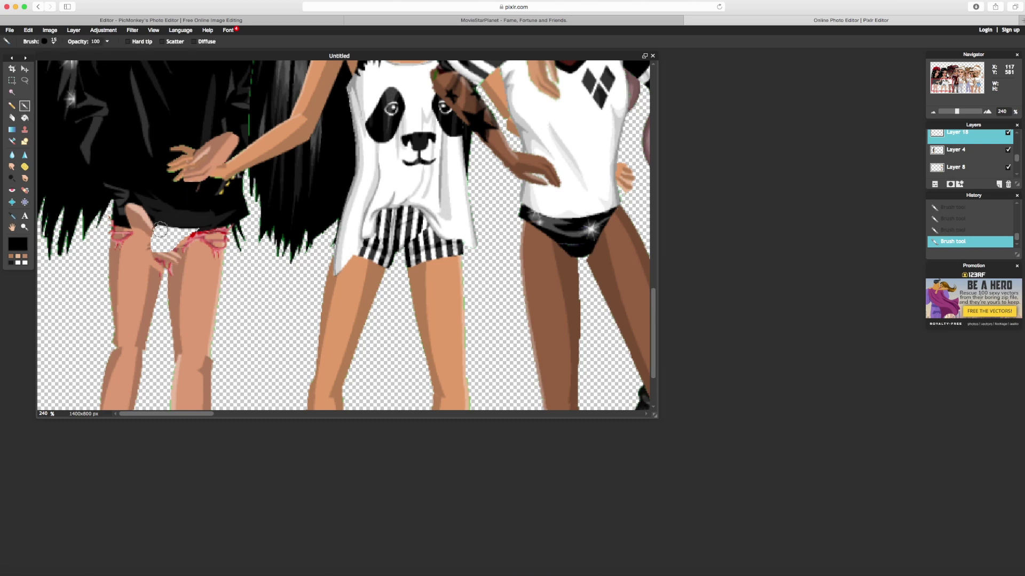
Fill the remaining gap between the red-cap character's shirt and shorts with a smaller brush, using colours sampled from nearby.
left_click(214, 225, "alt")
left_click(48, 42)
left_click(48, 41)
left_click(176, 219, "alt")
left_click(48, 41)
left_click(79, 62)
left_click_drag(159, 238, 161, 243)
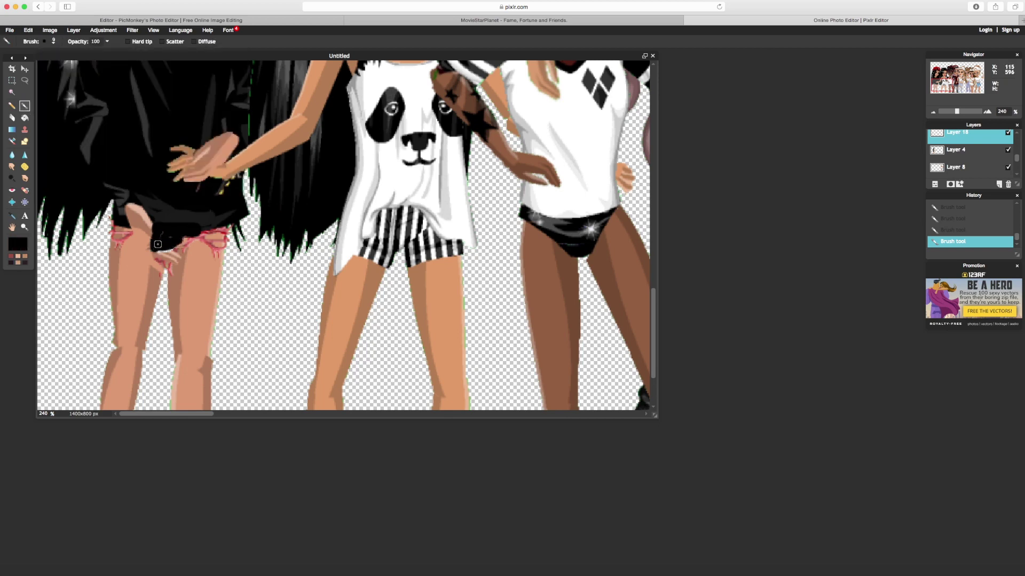
Resize the panda-top character on Layer 4 so her legs reach the canvas's lower edge, and apply the transform.
left_click_drag(956, 111, 950, 113)
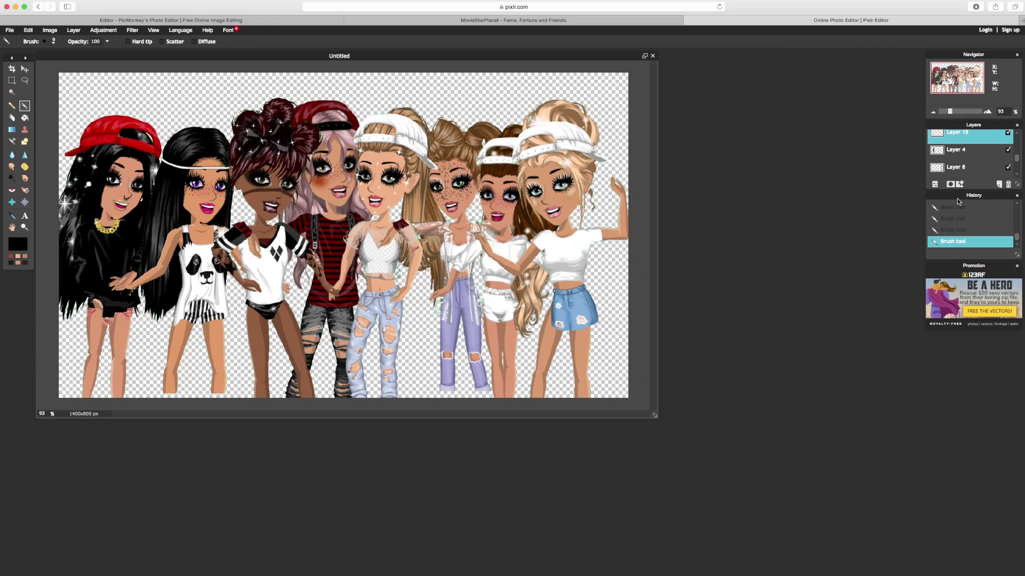
left_click_drag(955, 133, 967, 163)
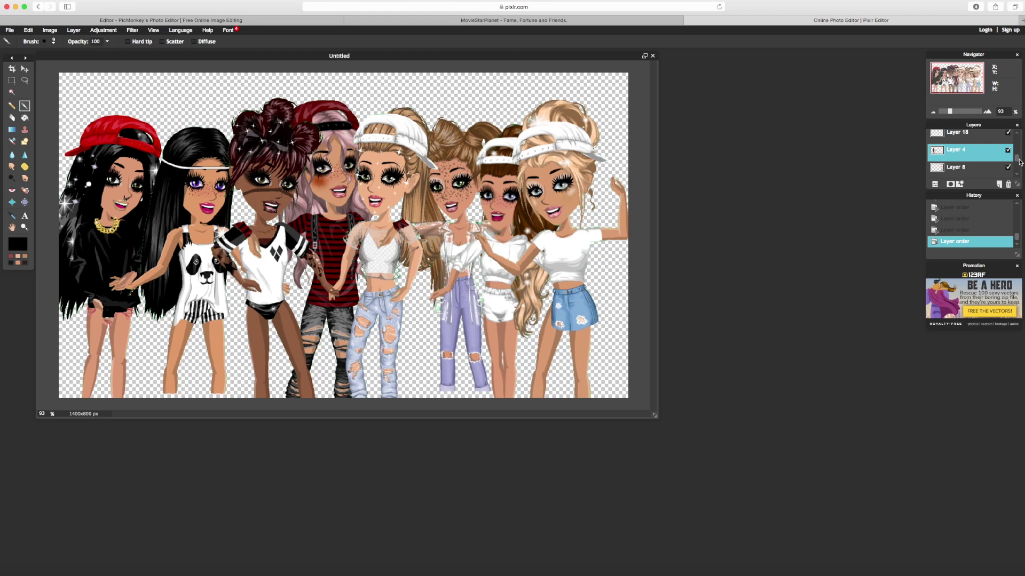
left_click_drag(1020, 162, 1020, 165)
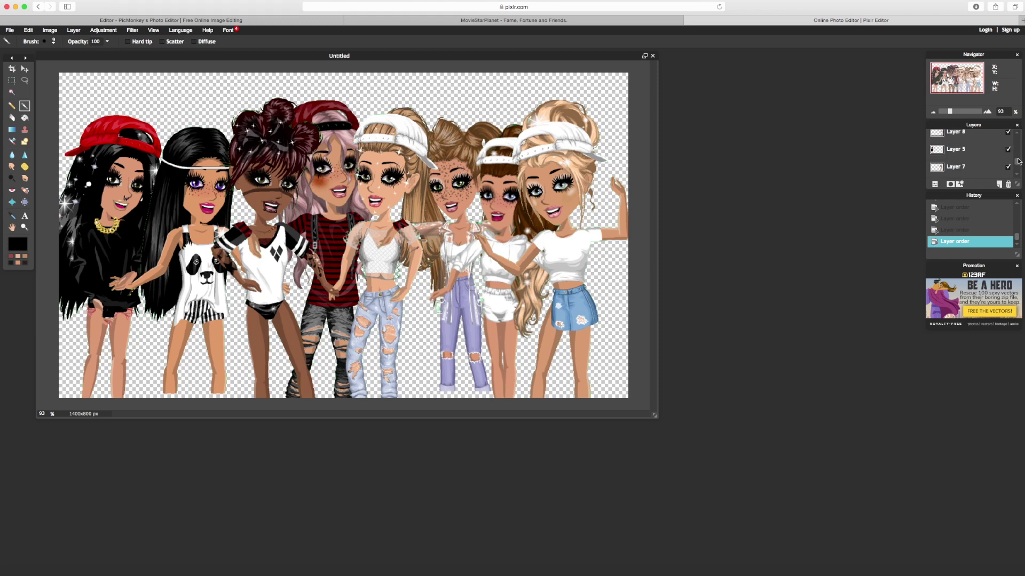
scroll(971, 154, "up", 1)
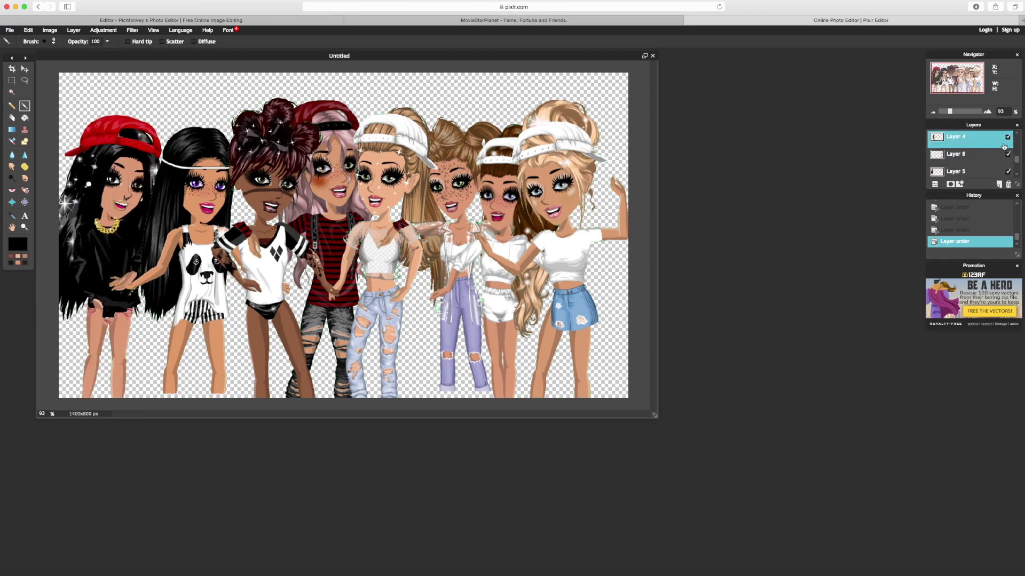
left_click(28, 30)
left_click(48, 139)
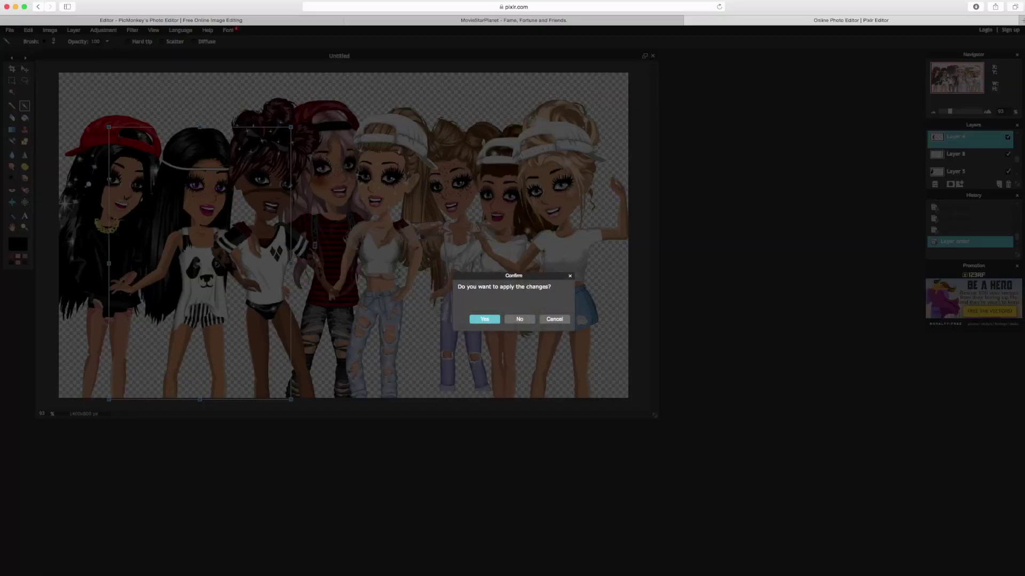
left_click(482, 318)
Transform Layer 6 so the purple-trousered character extends to the canvas's lower edge, and apply the change.
left_click_drag(1017, 159, 1020, 167)
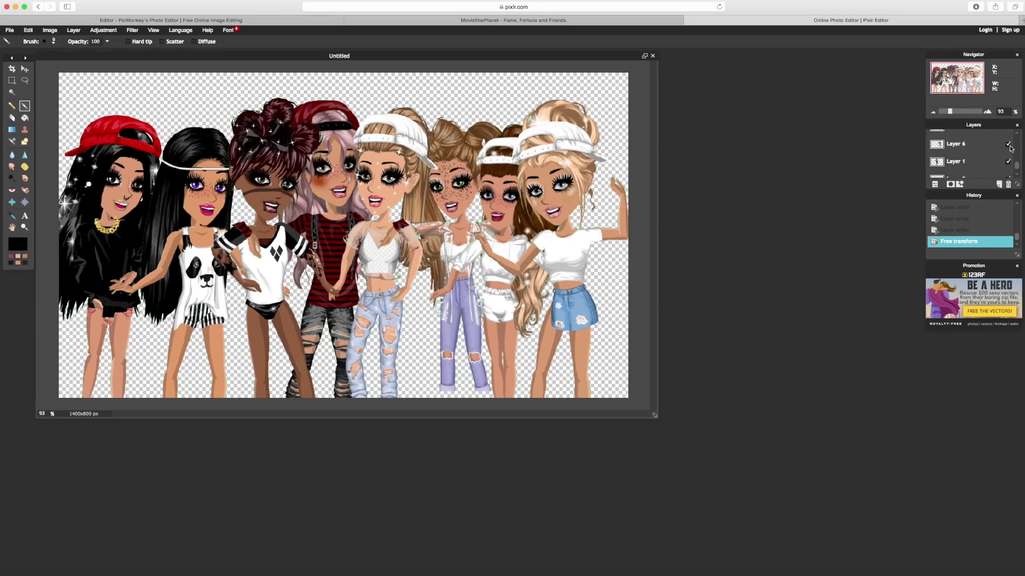
left_click(1001, 145)
key("ctrl+t")
left_click_drag(359, 115, 360, 113)
left_click(482, 318)
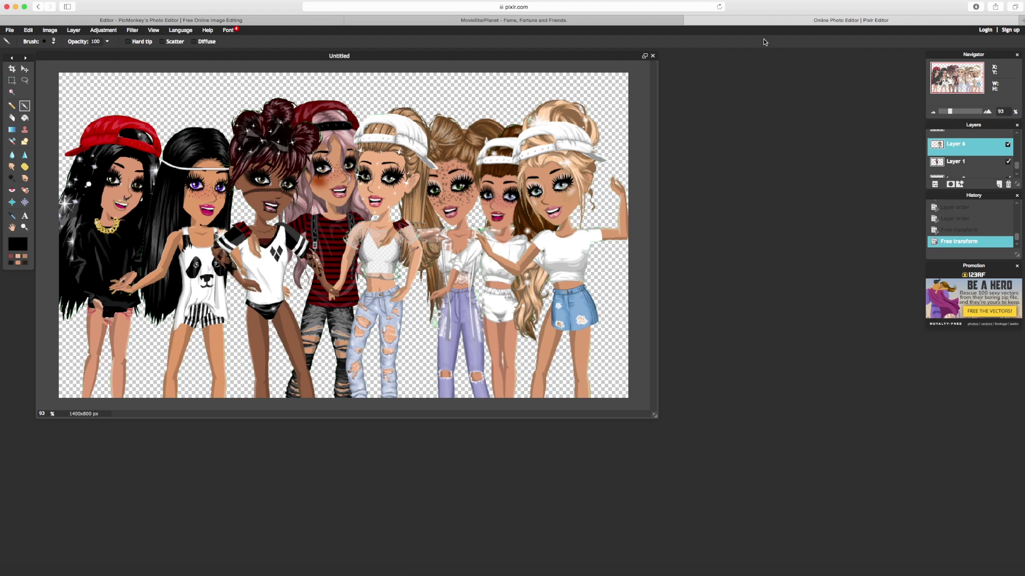
Merge the character layers down one by one into a single layer above Layer 0, and nudge it slightly lower.
scroll(965, 156, "down", 1)
left_click(1003, 170)
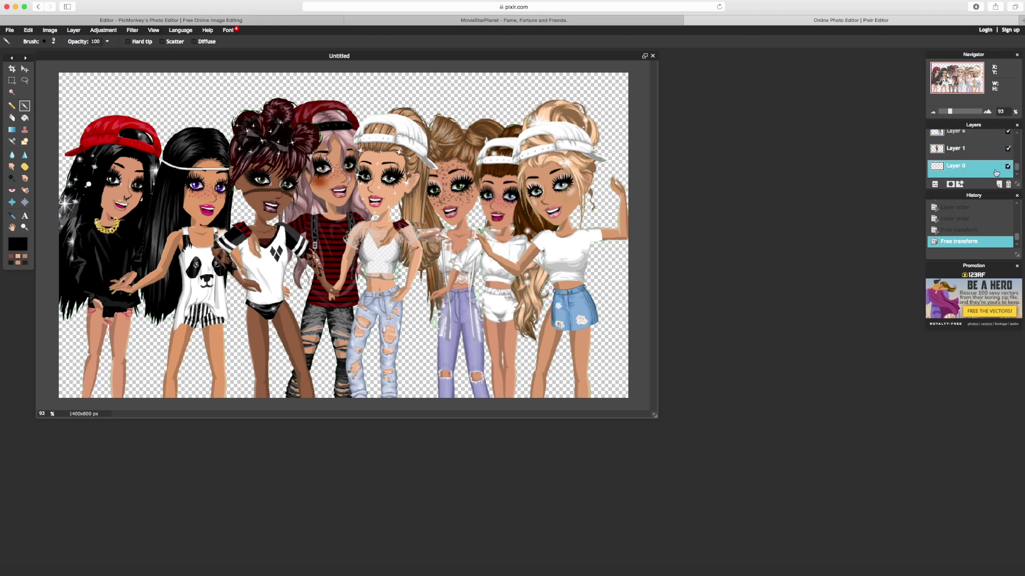
scroll(1017, 170, "up", 1)
right_click(972, 138)
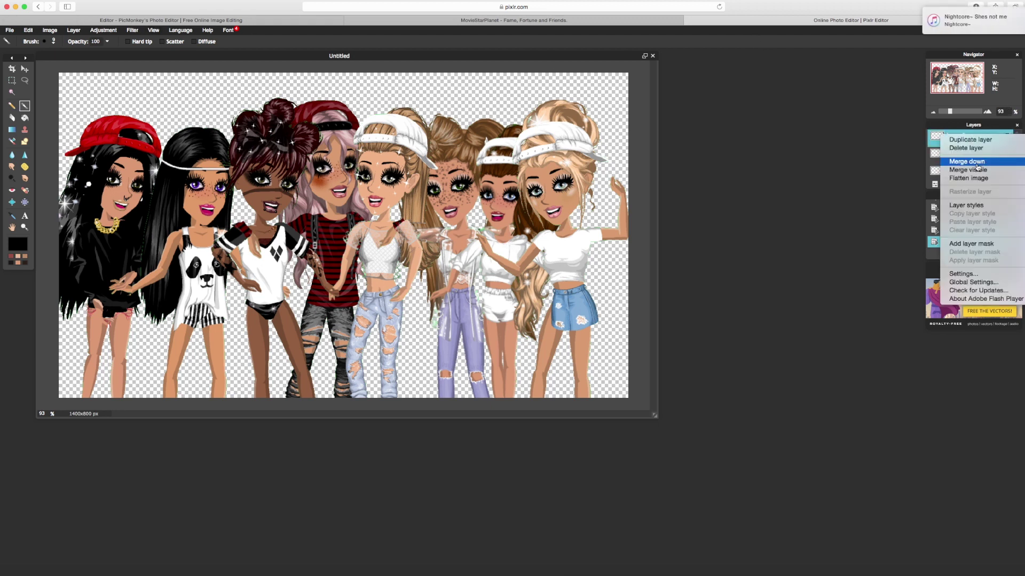
left_click(976, 163)
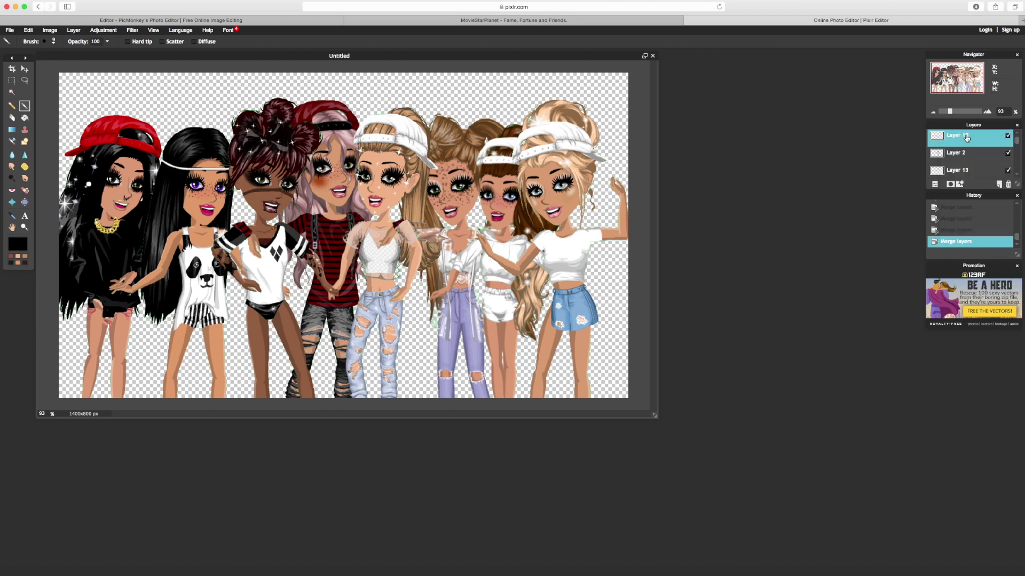
right_click(967, 139)
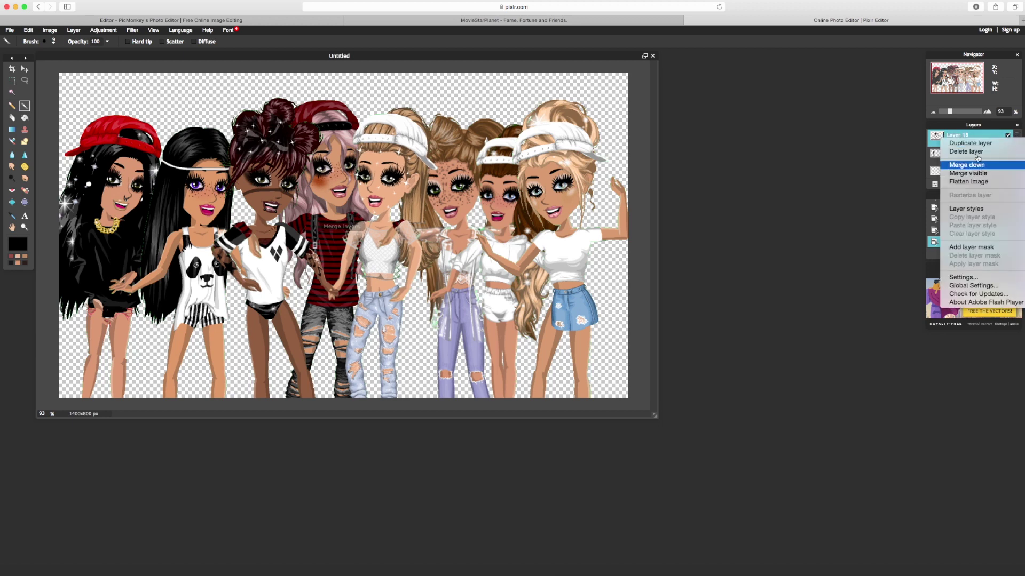
left_click(967, 164)
right_click(964, 136)
left_click(965, 162)
right_click(964, 136)
left_click(965, 162)
right_click(963, 136)
left_click(965, 163)
right_click(964, 136)
left_click(965, 162)
left_click(24, 69)
mouse_move(163, 120)
left_mouse_down()
mouse_move(160, 131)
mouse_move(166, 125)
left_mouse_up()
Insert the blue starry-sky image with moon and clouds as a layer behind the characters and scale it to fill the canvas.
left_click(955, 153)
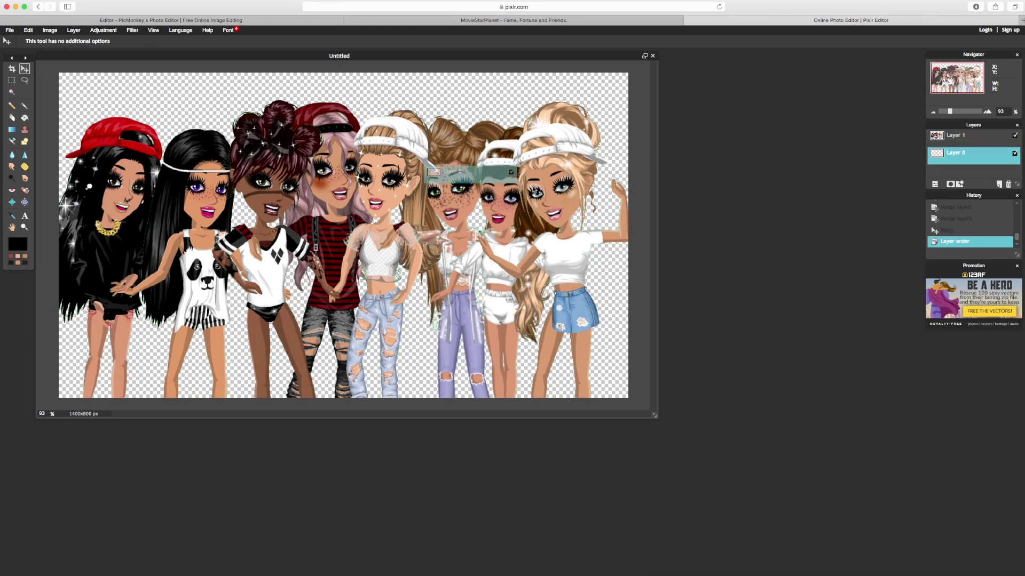
left_click(73, 30)
left_click(101, 101)
scroll(600, 205, "down", 5)
left_click(551, 195)
left_click(646, 278)
left_click_drag(160, 121, 40, 50)
key("Return")
left_click(484, 319)
Save the finished image under the name yay.
key("super+s")
type("yay")
key("Return")
key("Return")
Switch to the PicMonkey editor and open the saved group image from the computer.
key("ctrl+Tab")
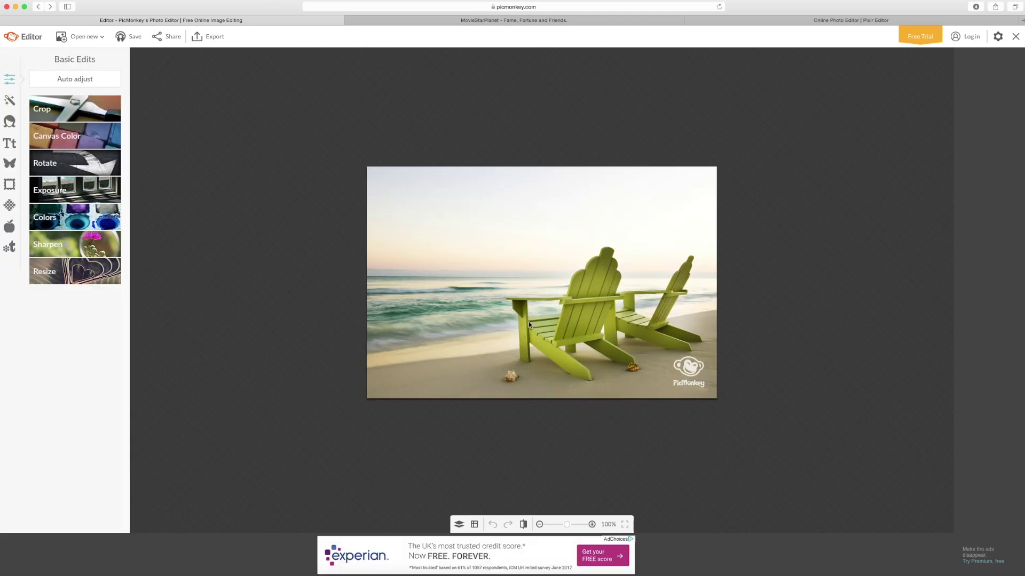
left_click(80, 37)
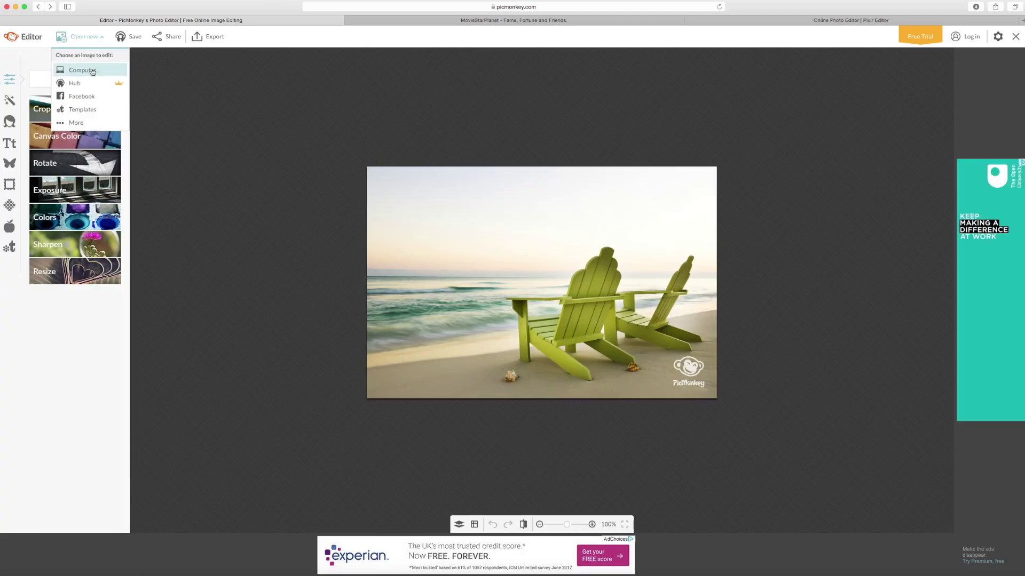
left_click(80, 69)
scroll(602, 140, "down", 5)
double_click(620, 166)
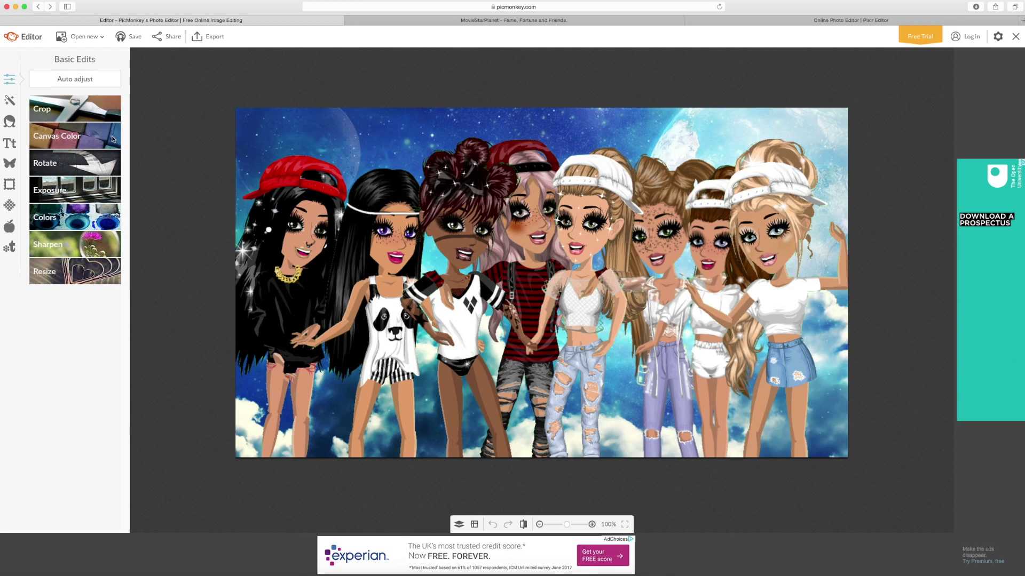
Rotate the image with a Straighten value of 6.57 and apply it.
left_click(66, 168)
left_click_drag(78, 205, 131, 196)
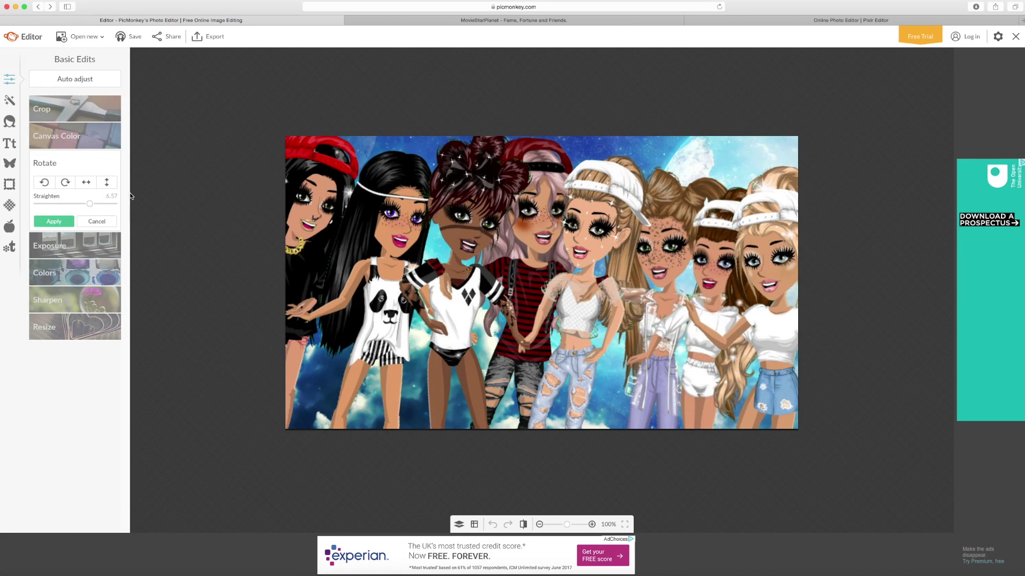
left_click(54, 221)
Apply the Dusk effect at 49% fade and the Dark Edges effect at size 51 and 31% intensity.
left_click(9, 100)
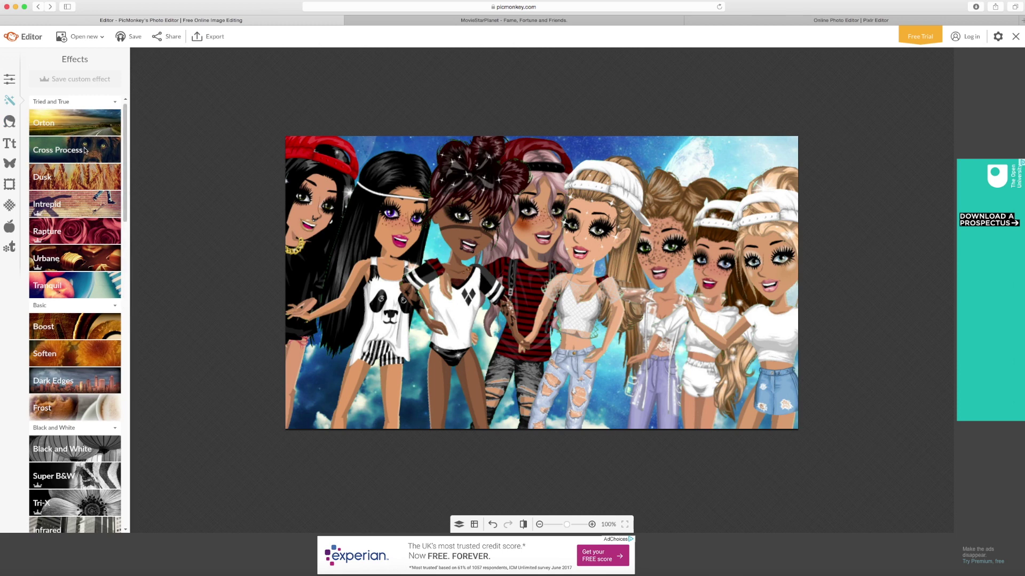
left_click(74, 177)
mouse_move(65, 200)
left_mouse_down()
mouse_move(57, 202)
mouse_move(66, 201)
left_mouse_up()
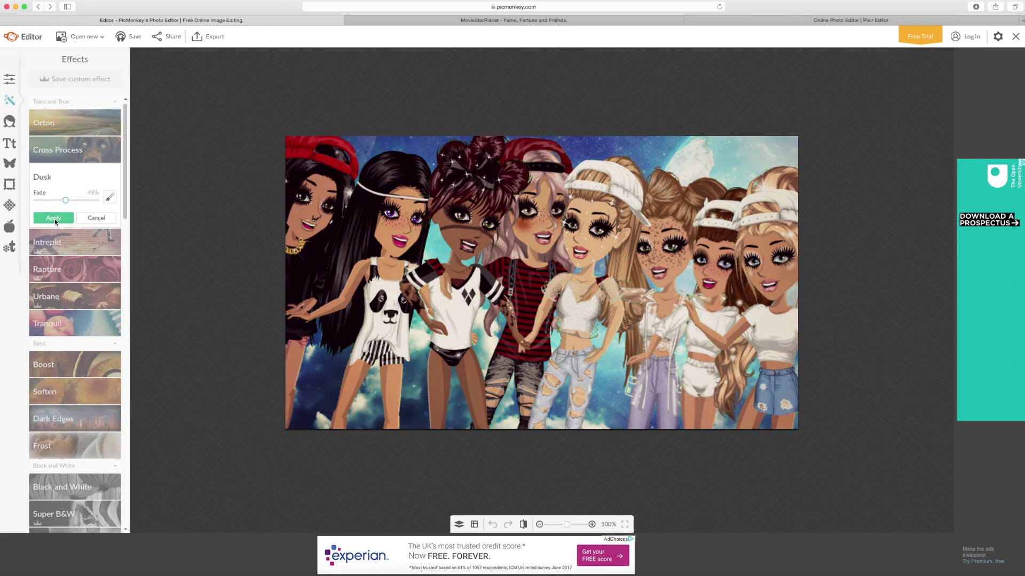
left_click(54, 218)
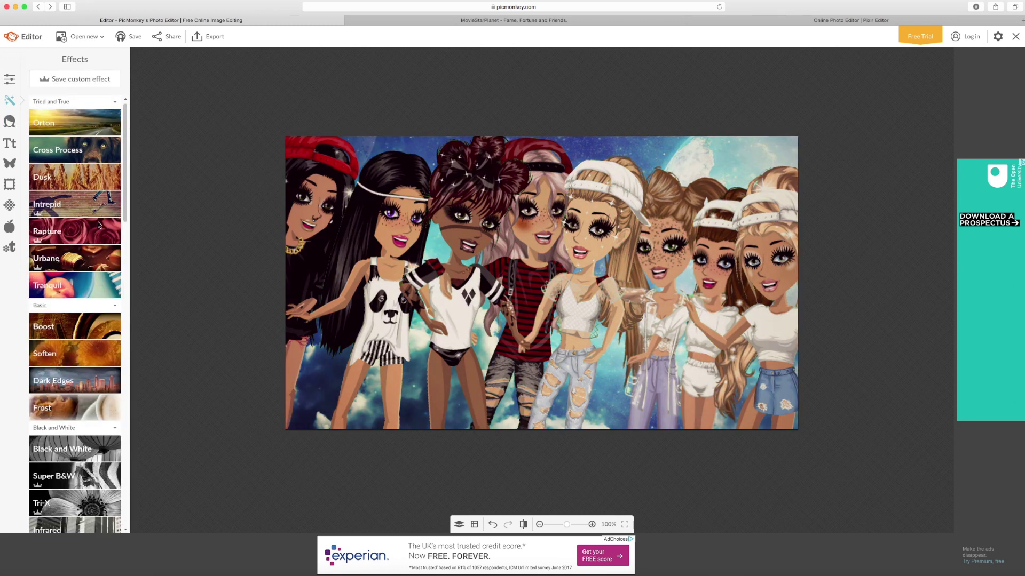
left_click(65, 373)
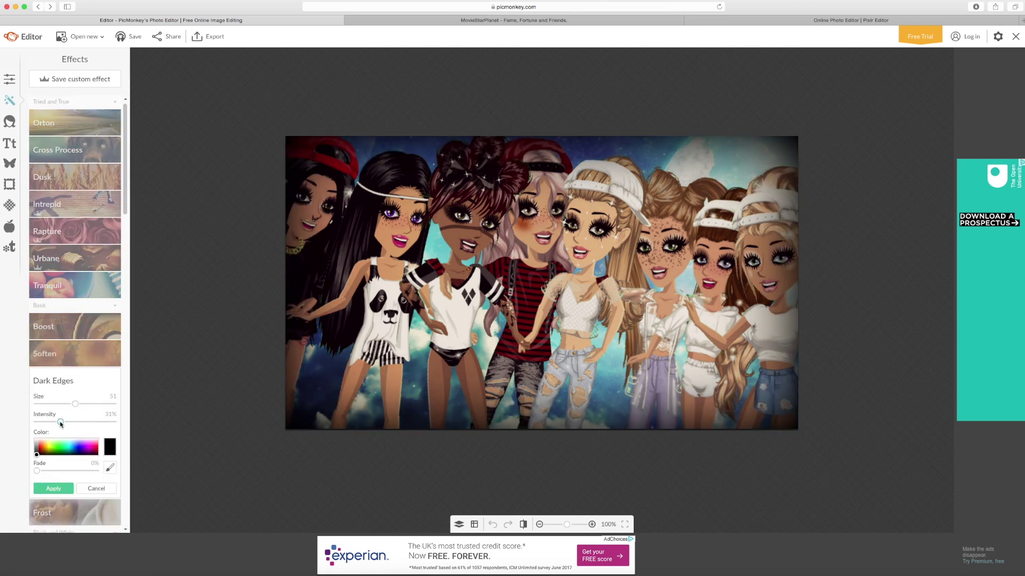
left_click(55, 489)
Apply the Lomo effect with 7% blurred edges and a strong fade.
left_click_drag(122, 215, 134, 341)
left_click(84, 381)
left_click(92, 414)
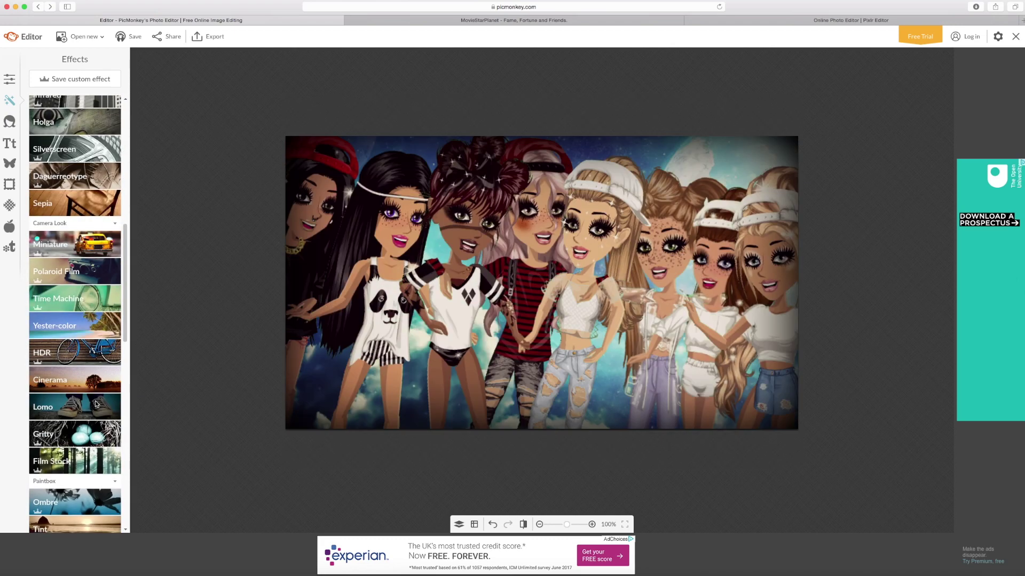
left_click(75, 408)
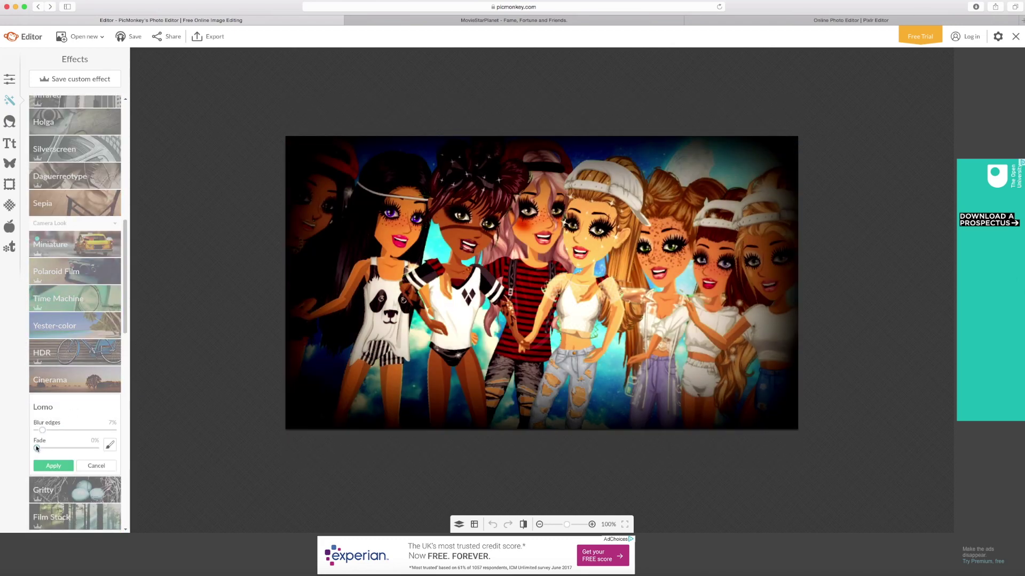
left_click_drag(36, 448, 87, 450)
left_click(53, 465)
Apply the green Cross Process effect with its fade at about 76%.
scroll(80, 267, "up", 10)
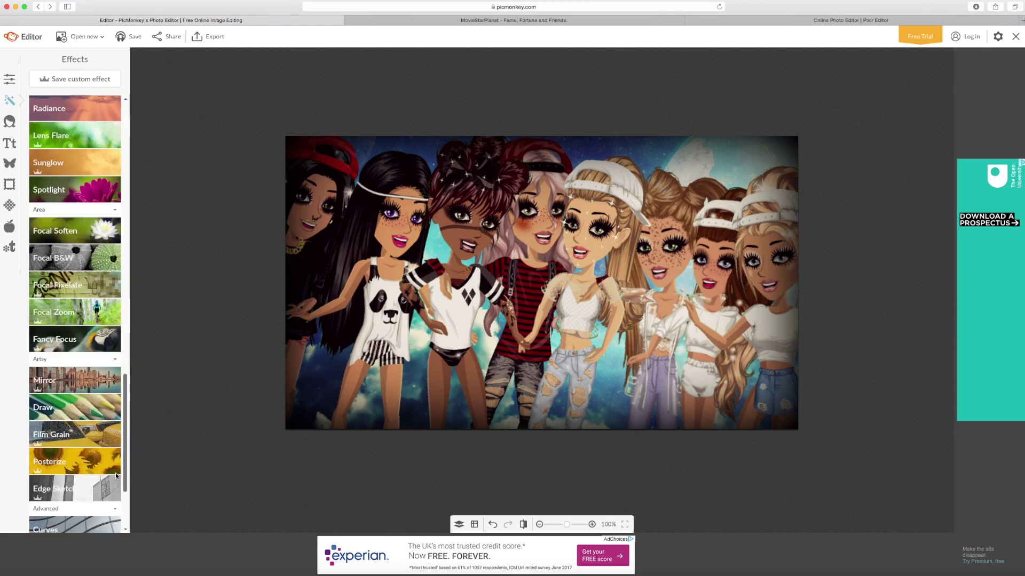
left_click(81, 151)
left_click_drag(36, 190, 84, 191)
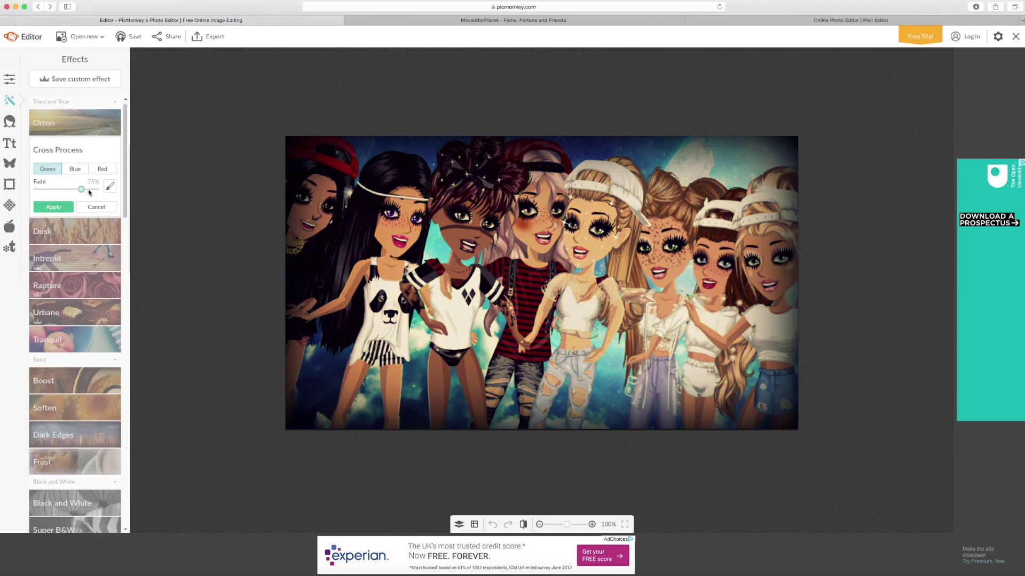
left_click(54, 207)
Add a text box over the characters reading "Thank you all for the support <3".
left_click(10, 144)
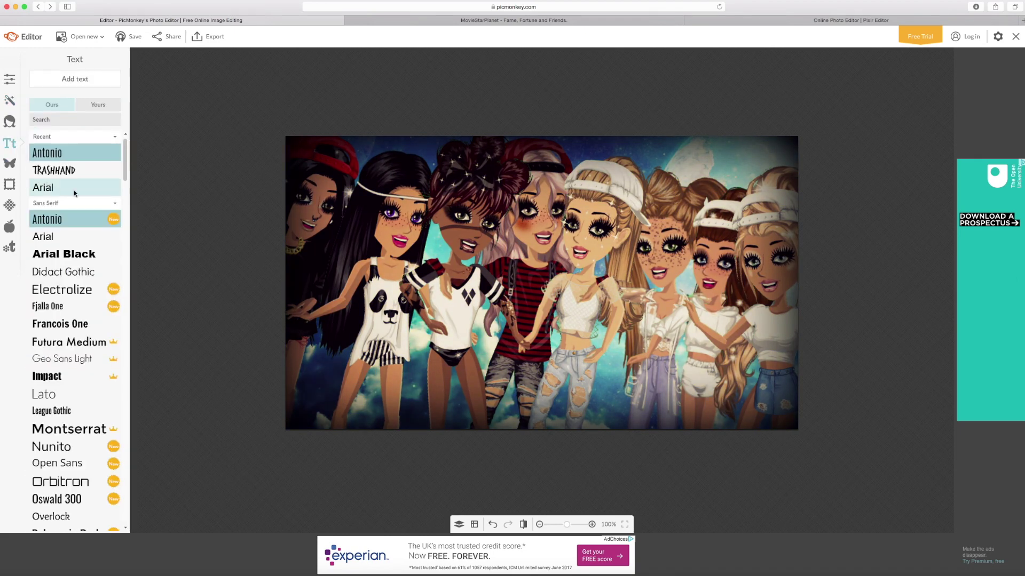
scroll(127, 168, "down", 3)
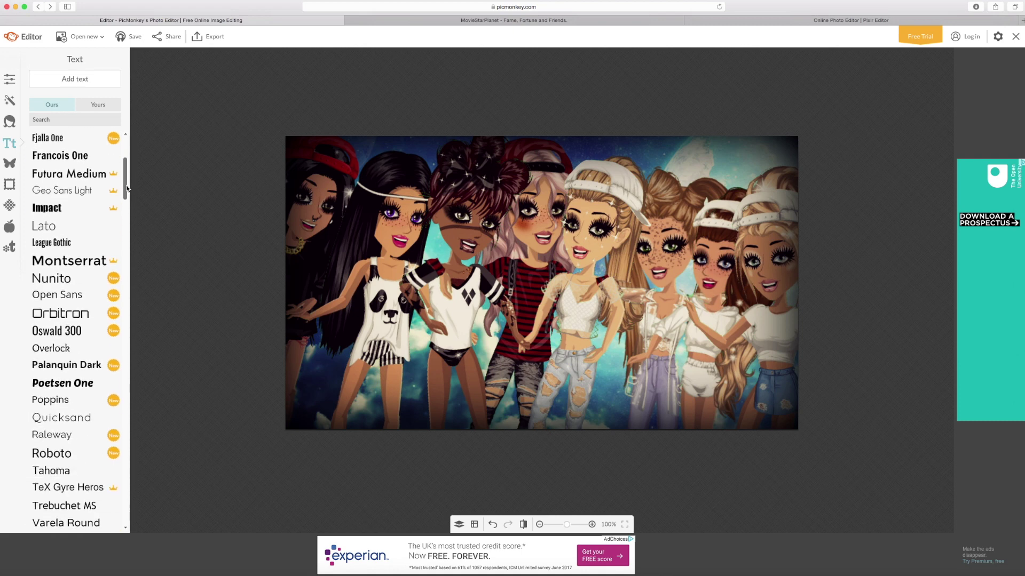
left_click(106, 79)
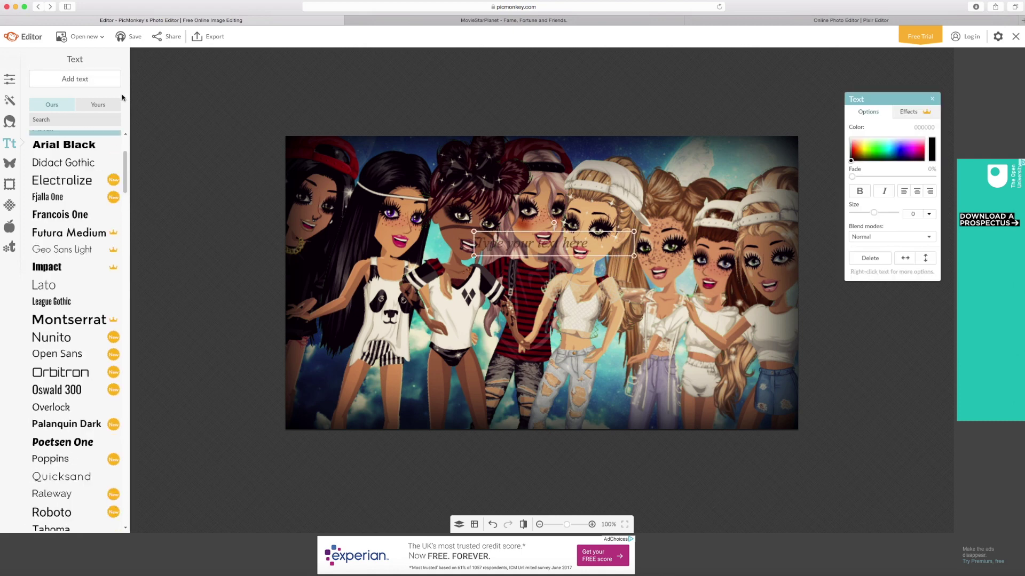
left_click(516, 253)
type("Thank you all ")
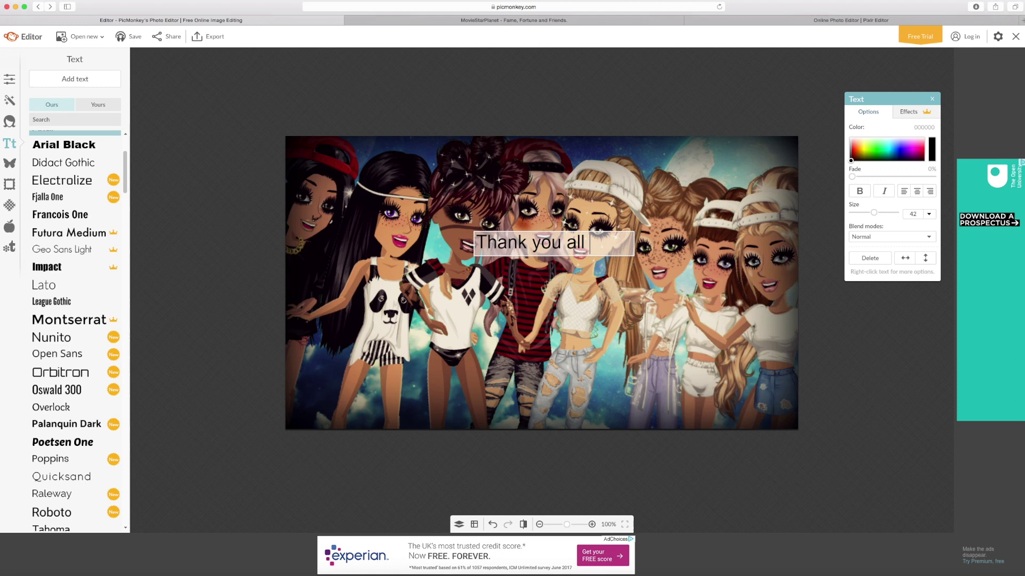
type("for the support <3")
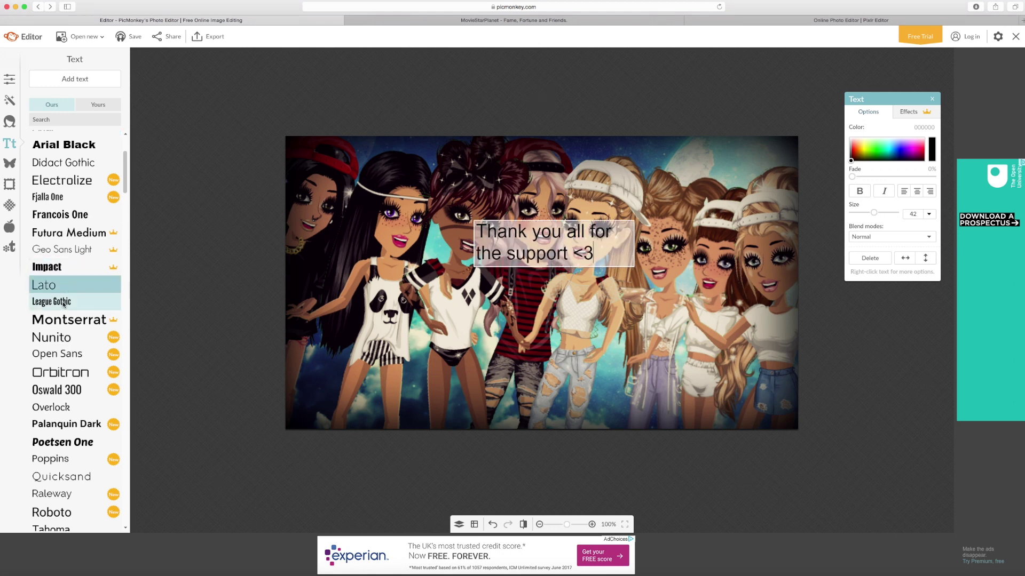
Try several fonts on the thank-you text, including Special Elite, and set it to Francois One.
scroll(80, 160, "up", 1)
left_click(64, 162)
scroll(129, 201, "down", 3)
scroll(80, 320, "down", 10)
left_click(64, 320)
scroll(80, 347, "up", 10)
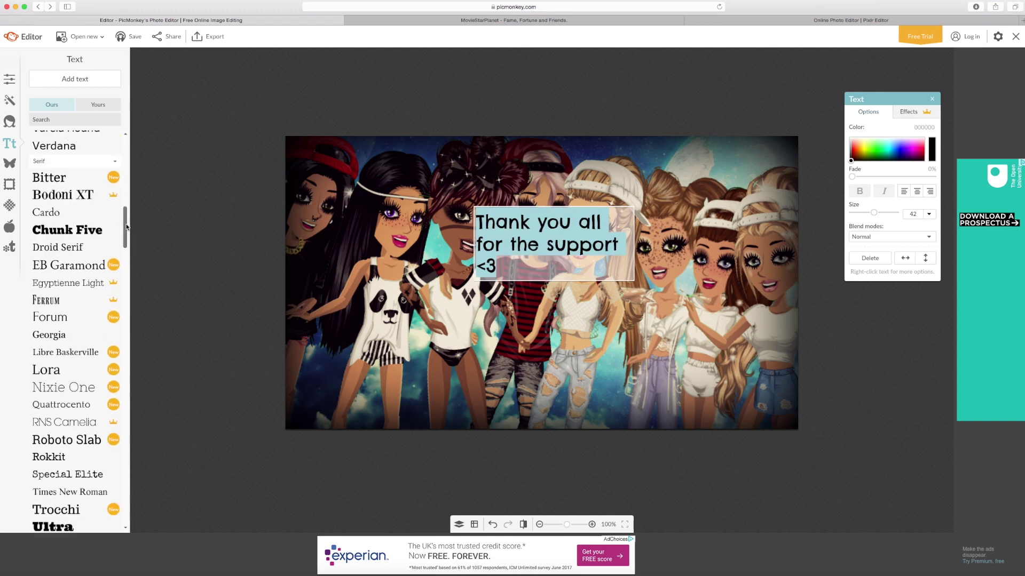
left_click(80, 360)
left_click(64, 502)
scroll(74, 320, "up", 10)
left_click(64, 187)
left_click(62, 430)
Color the text light periwinkle blue and place it across the image's lower middle at size 64 with 11% fade.
left_click_drag(852, 177, 898, 144)
left_click_drag(872, 213, 876, 213)
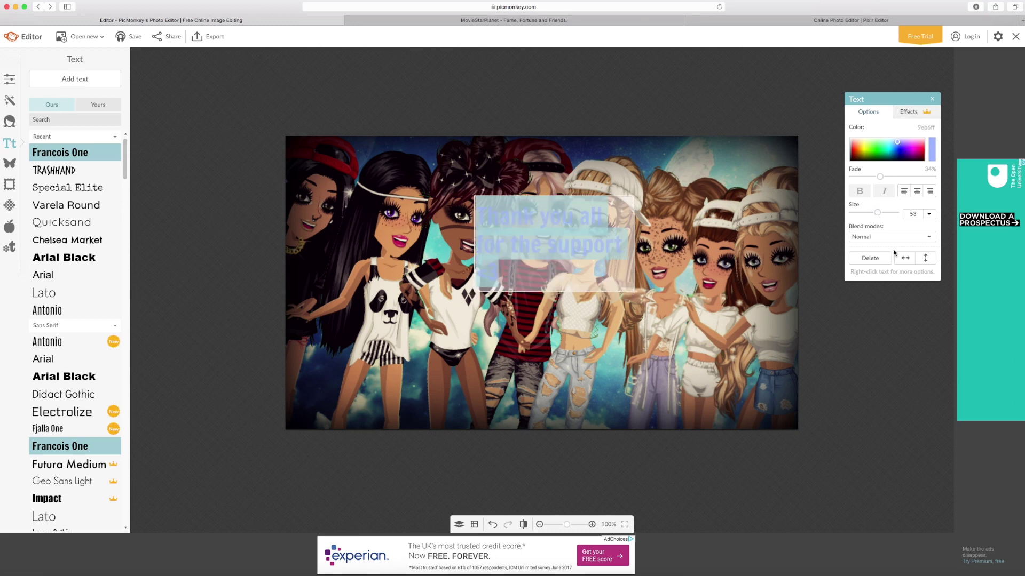
left_click_drag(602, 240, 444, 325)
left_click_drag(880, 176, 861, 177)
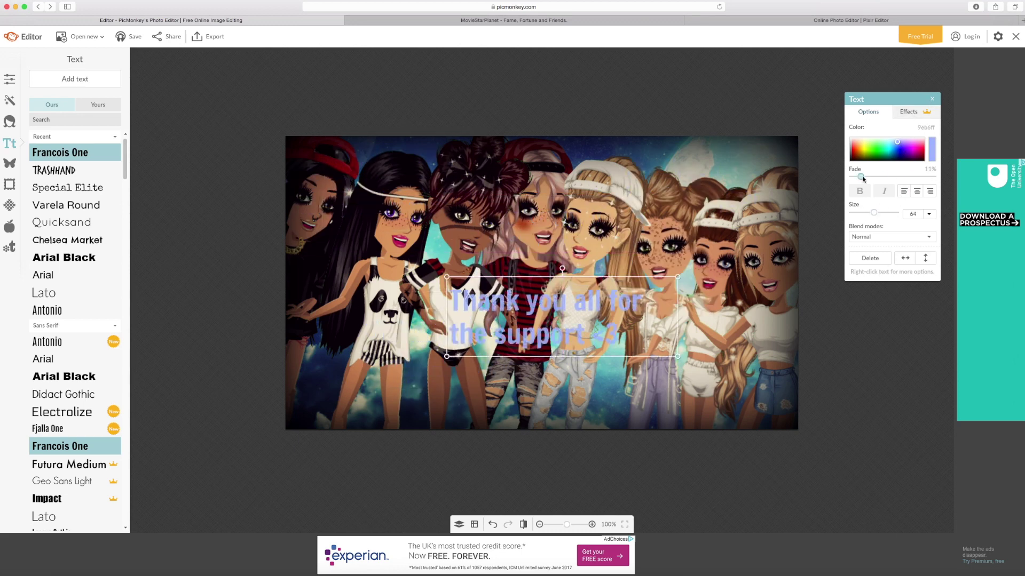
left_click(932, 99)
left_click(9, 184)
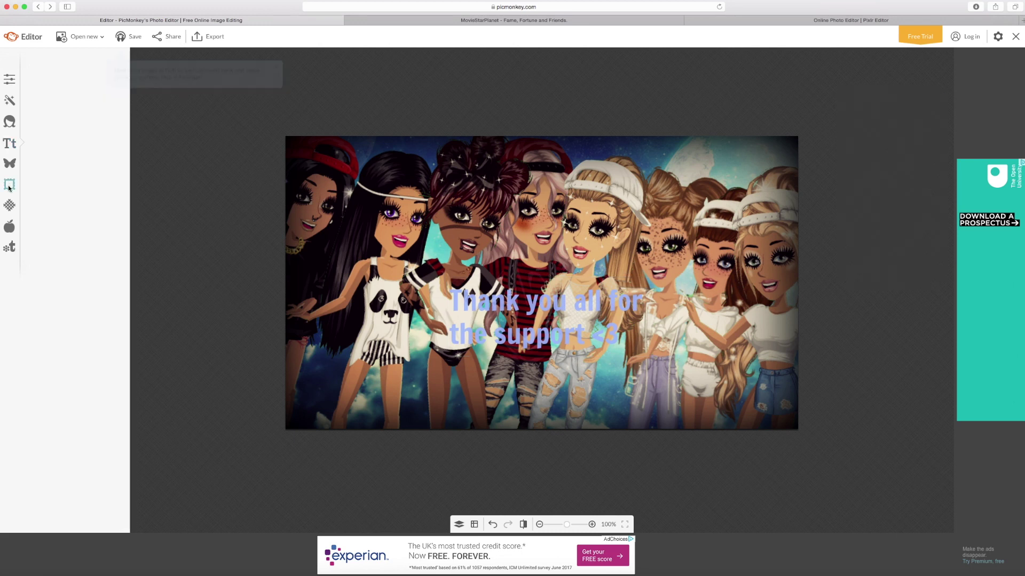
left_click(75, 84)
left_click(64, 108)
left_click_drag(74, 174, 86, 174)
left_click(12, 202)
key("Escape")
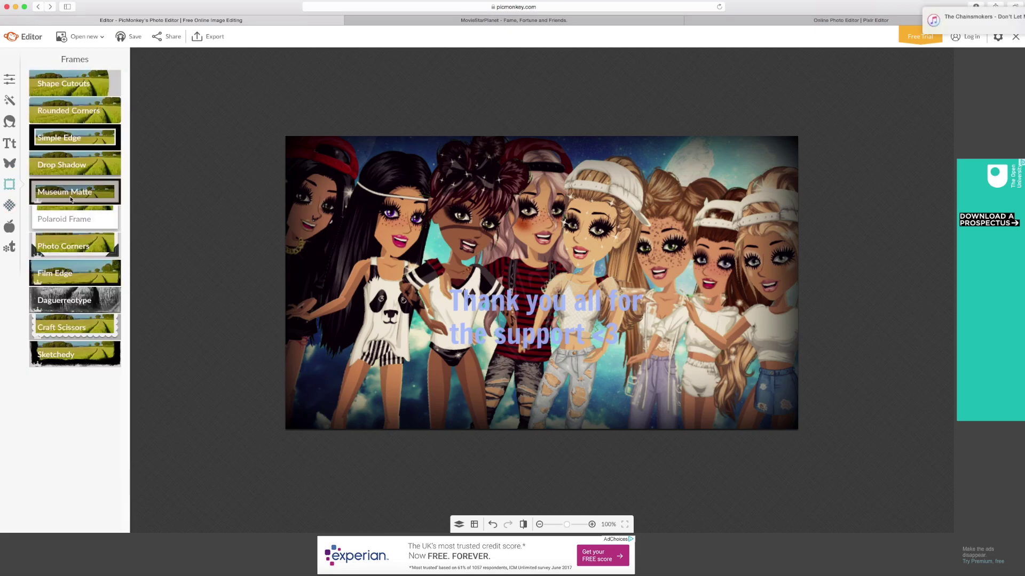